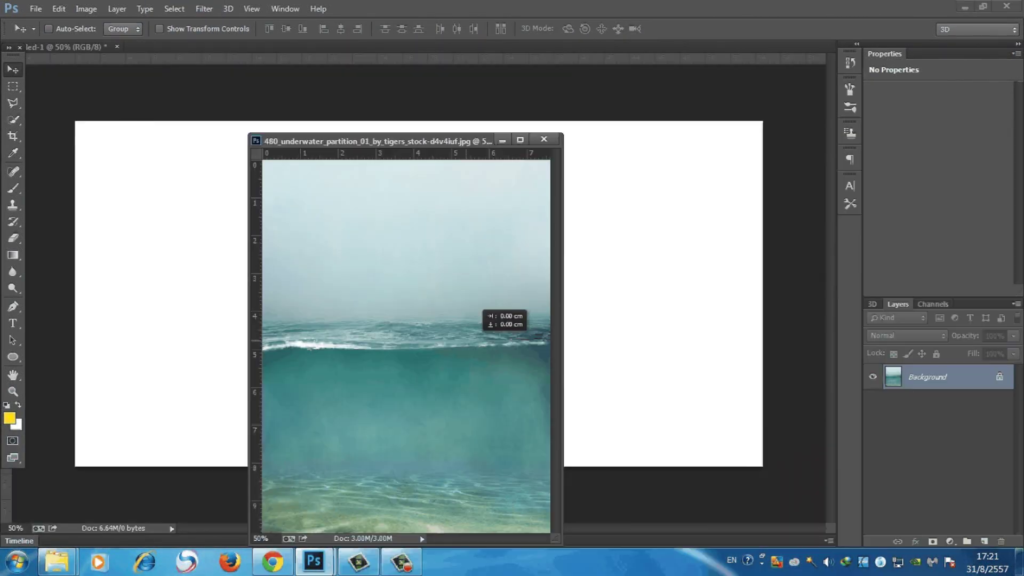
Place the underwater photo, delete its sky, and scale it into the canvas's lower-left.
mouse_move(480, 314)
mouse_down()
mouse_move(213, 267)
mouse_move(257, 266)
mouse_up()
key(m)
drag(94, 121, 434, 256)
drag(214, 154, 213, 142)
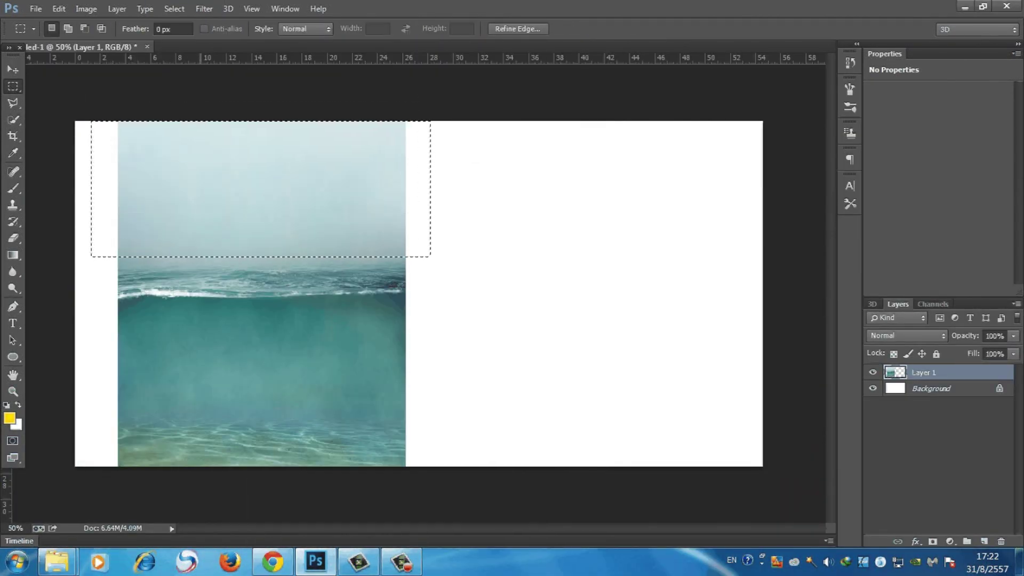
key(Delete)
key(ctrl+t)
drag(468, 277, 467, 268)
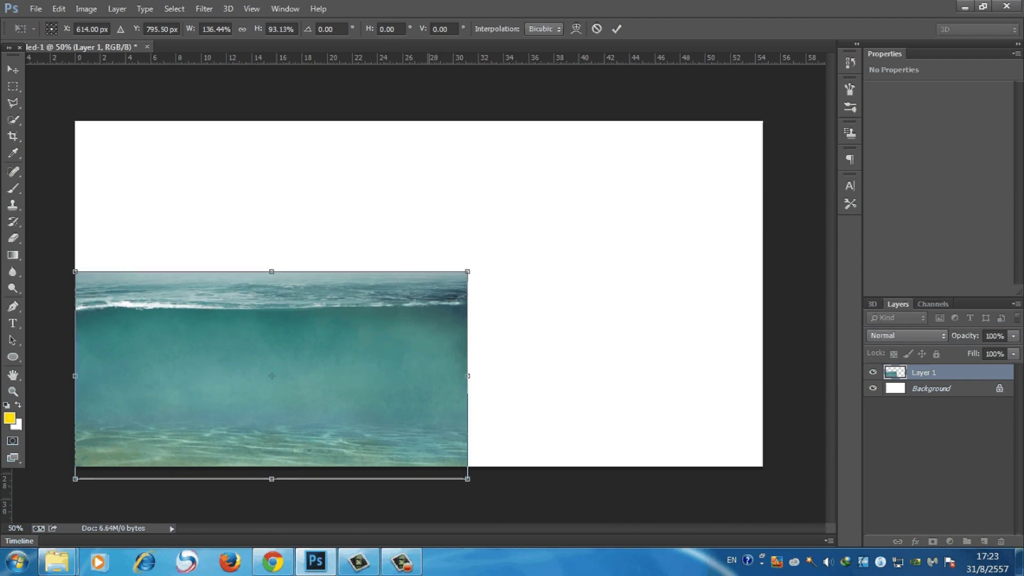
key(Return)
Duplicate the sea layer, flip it horizontally to the right half, and erase the seam.
key(ctrl+j)
key(ctrl+t)
mouse_move(227, 311)
mouse_down()
mouse_move(563, 311)
mouse_move(619, 299)
mouse_up()
right_click(614, 124)
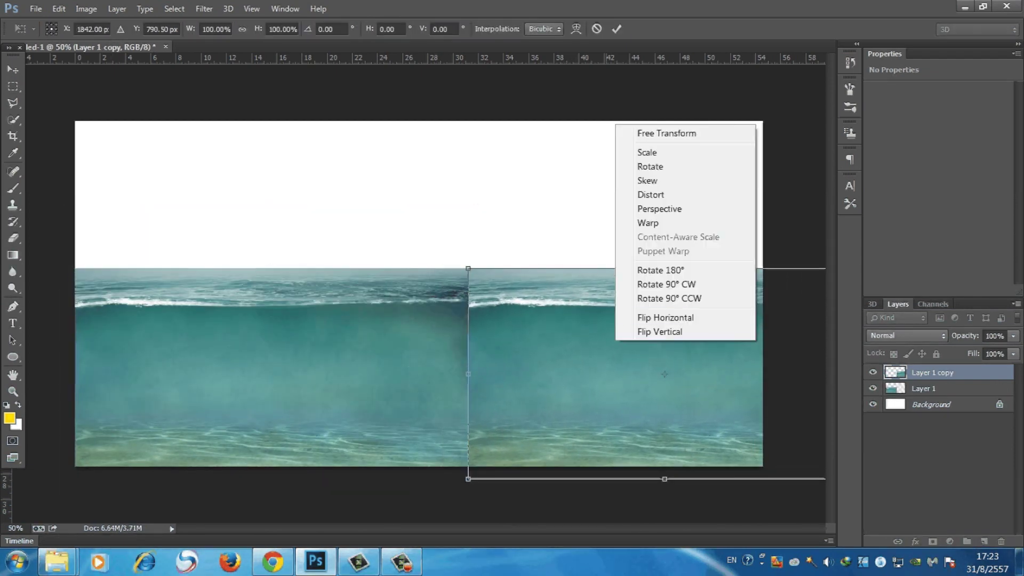
click(663, 318)
key(Return)
key(e)
click(65, 29)
key(Return)
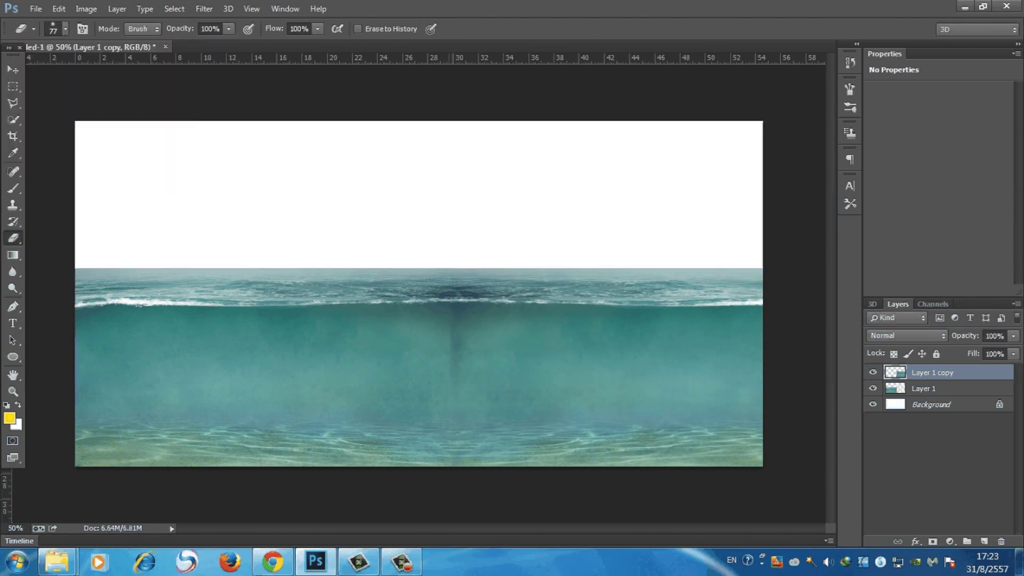
click(96, 491)
click(907, 347)
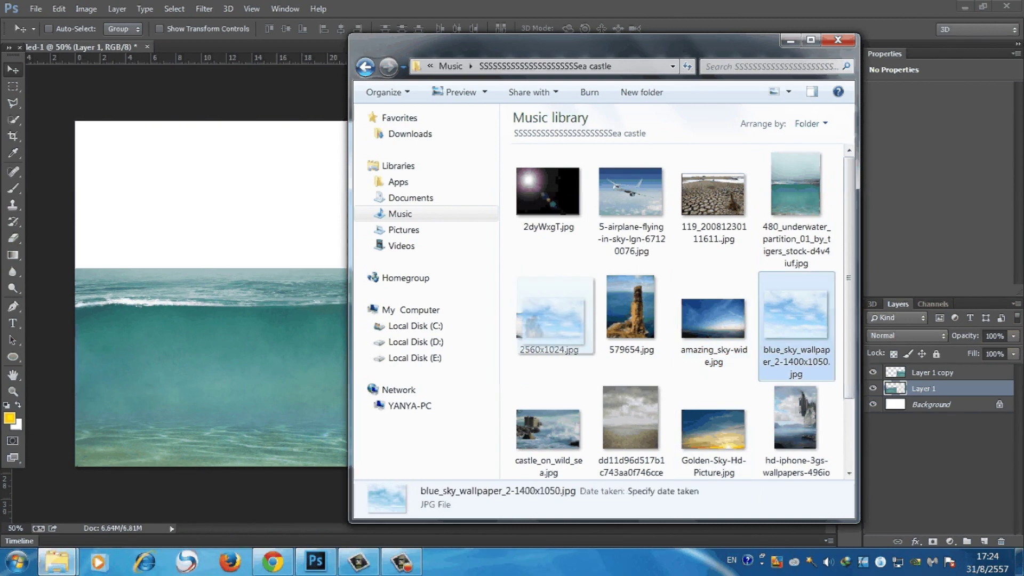
Place the blue sky wallpaper below the sea and merge the two sea halves.
drag(907, 348, 420, 293)
key(Return)
drag(954, 388, 954, 411)
right_click(934, 373)
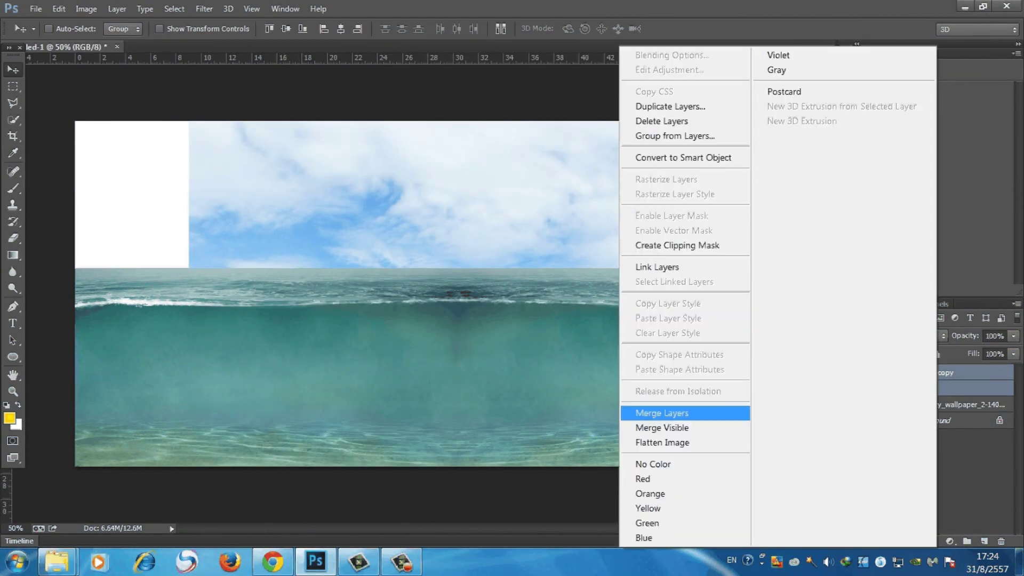
click(686, 412)
Stretch the sky across the full top of the canvas down to the horizon.
key(ctrl+t)
drag(361, 343, 356, 210)
drag(480, 176, 426, 139)
drag(542, 151, 764, 150)
drag(764, 285, 763, 299)
mouse_move(655, 304)
mouse_down()
mouse_move(618, 222)
mouse_move(635, 229)
mouse_up()
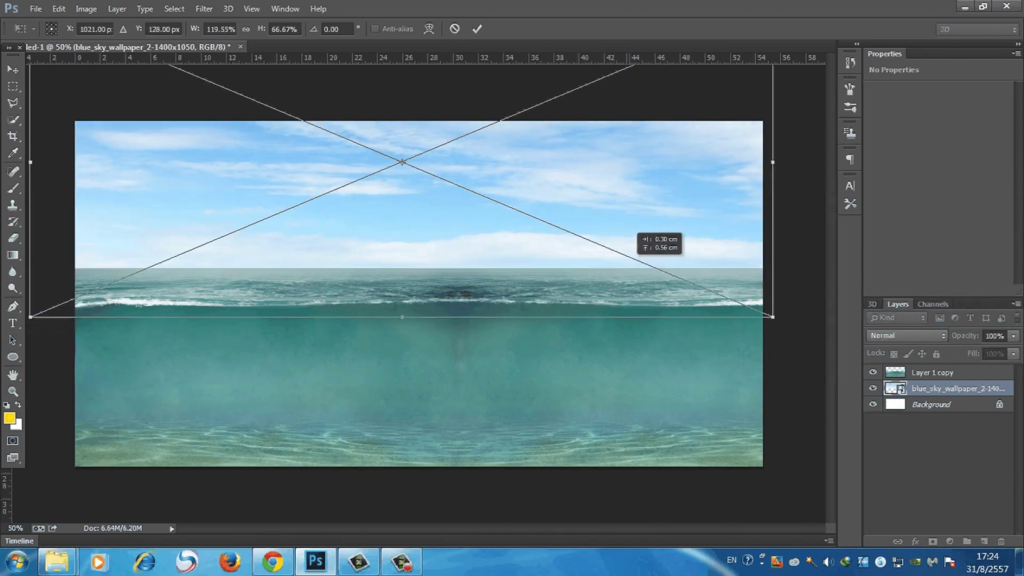
key(Return)
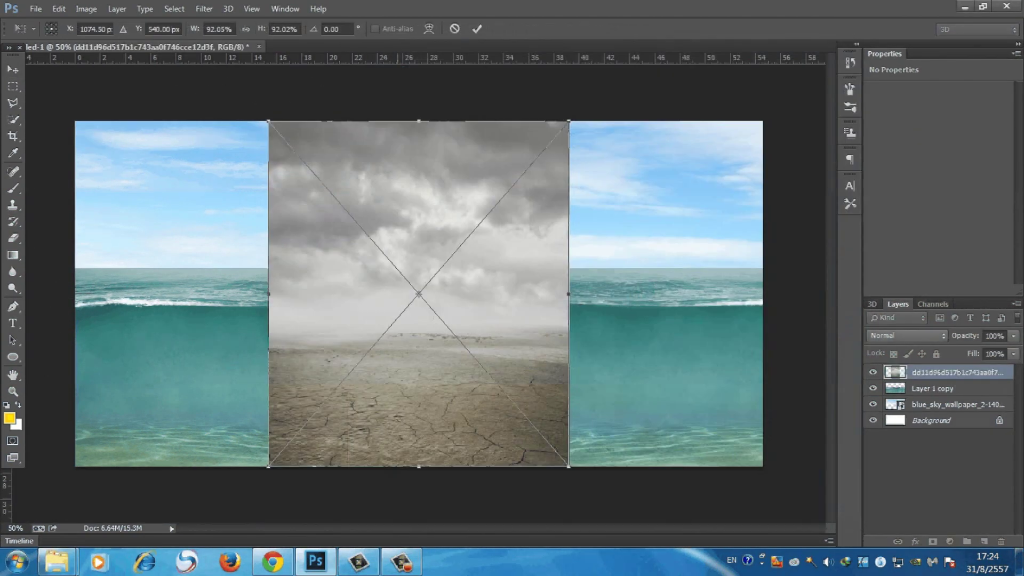
Resize the cracked-earth image into a low strip along the lower-left seabed.
key(v)
key(ctrl+d)
key(ctrl+t)
drag(419, 405, 237, 403)
mouse_move(388, 343)
mouse_down()
mouse_move(317, 402)
mouse_move(400, 413)
mouse_up()
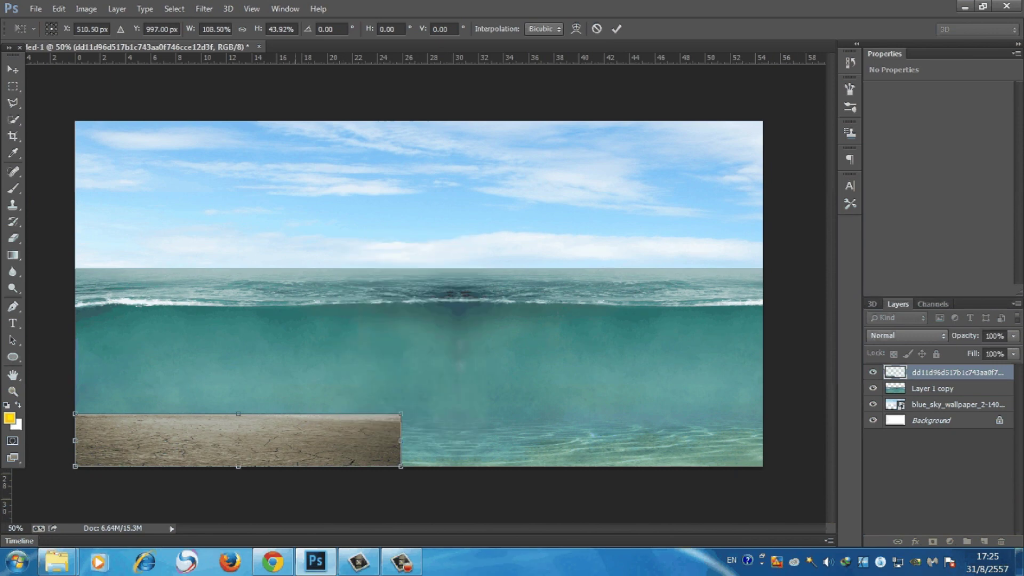
drag(400, 466, 400, 488)
right_click(331, 461)
key(Escape)
Duplicate the earth strip onto the right side and erase the seam.
key(Return)
mouse_move(377, 413)
mouse_down()
mouse_move(746, 407)
mouse_move(430, 416)
mouse_up()
key(e)
click(65, 29)
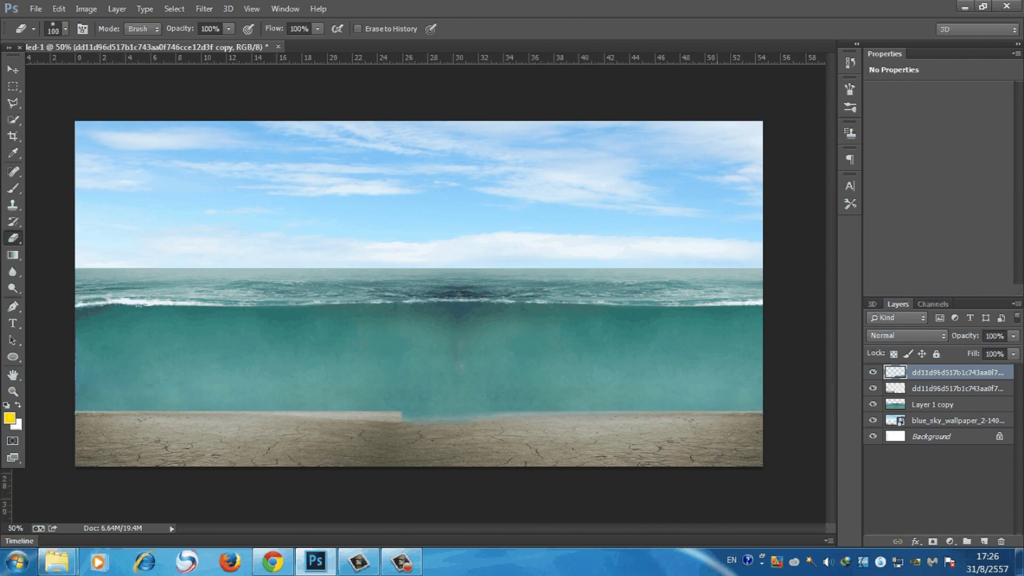
Set both cracked-earth layers to the Soft Light blend mode.
shift+click(954, 388)
key(v)
click(906, 336)
click(917, 161)
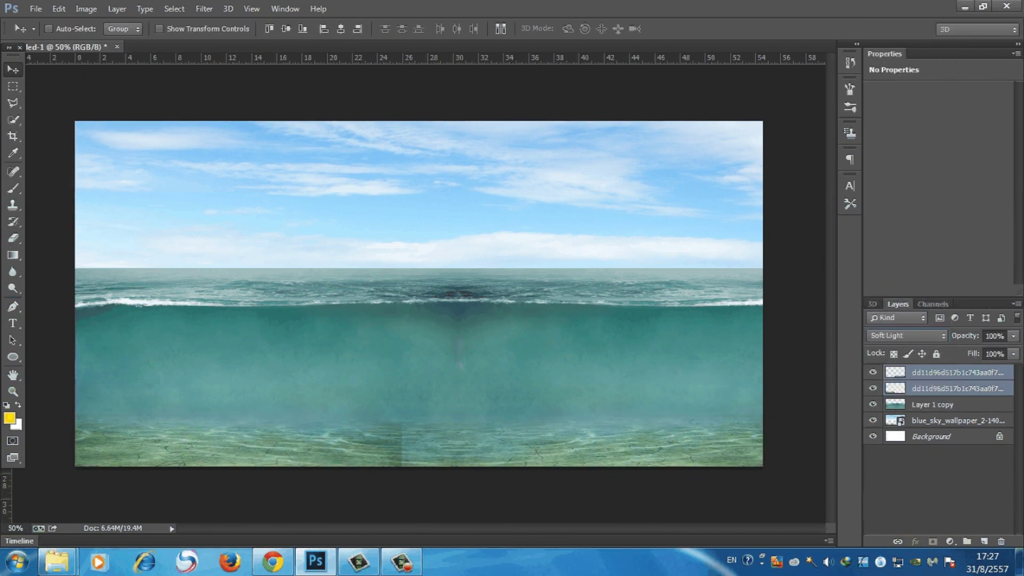
key(Down)
key(Down)
key(Down)
key(Down)
key(Down)
key(Down)
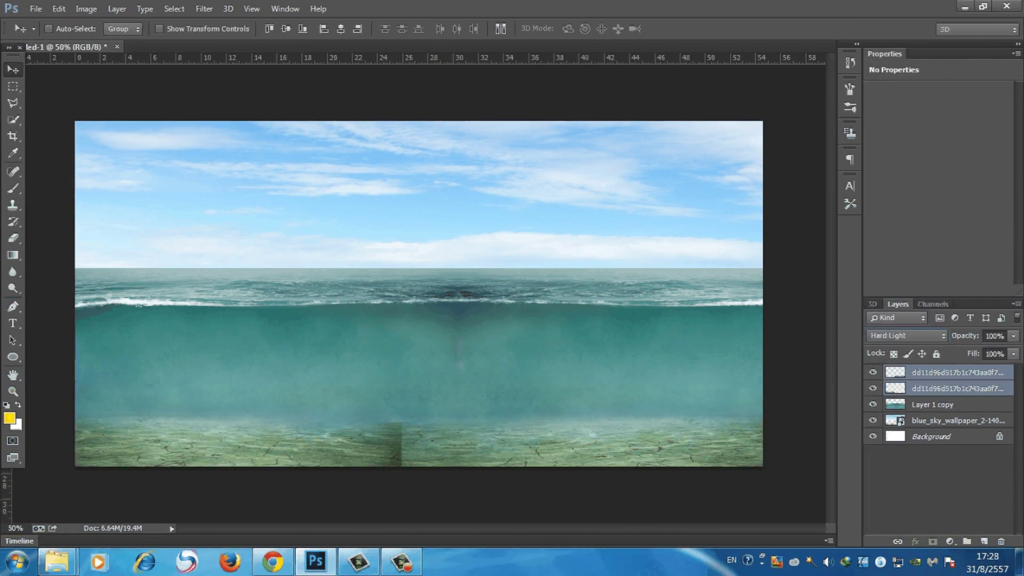
key(Up)
click(955, 388)
Place the castle photo, remove its sky with the Magic Wand, and rasterize it.
key(e)
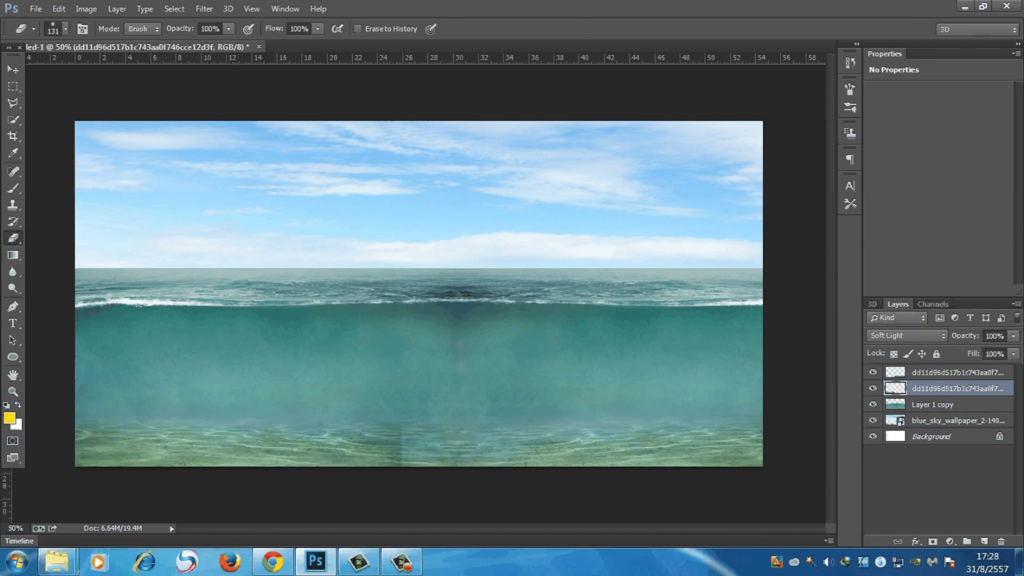
key(v)
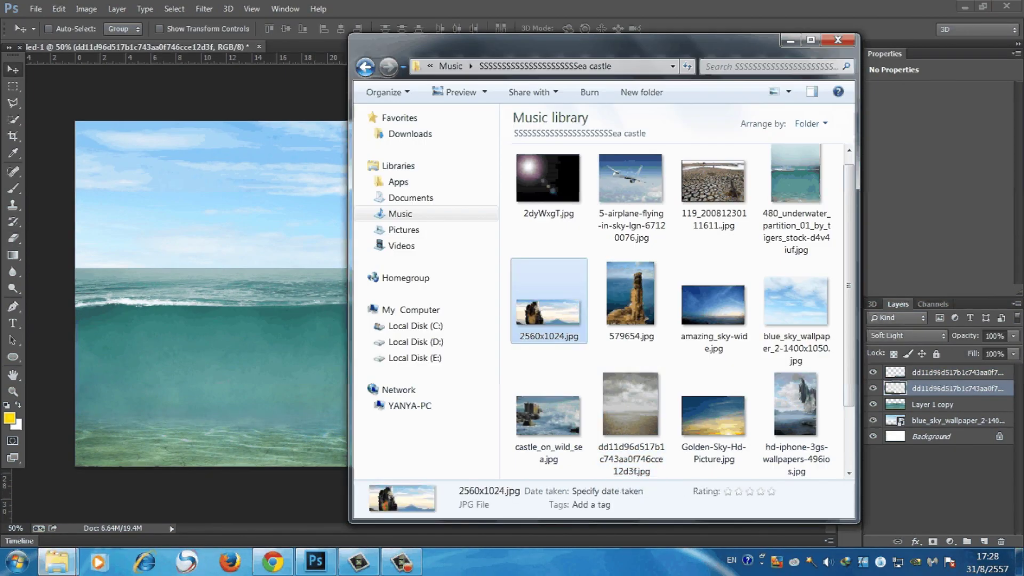
key(Return)
key(Return)
click(907, 336)
click(872, 436)
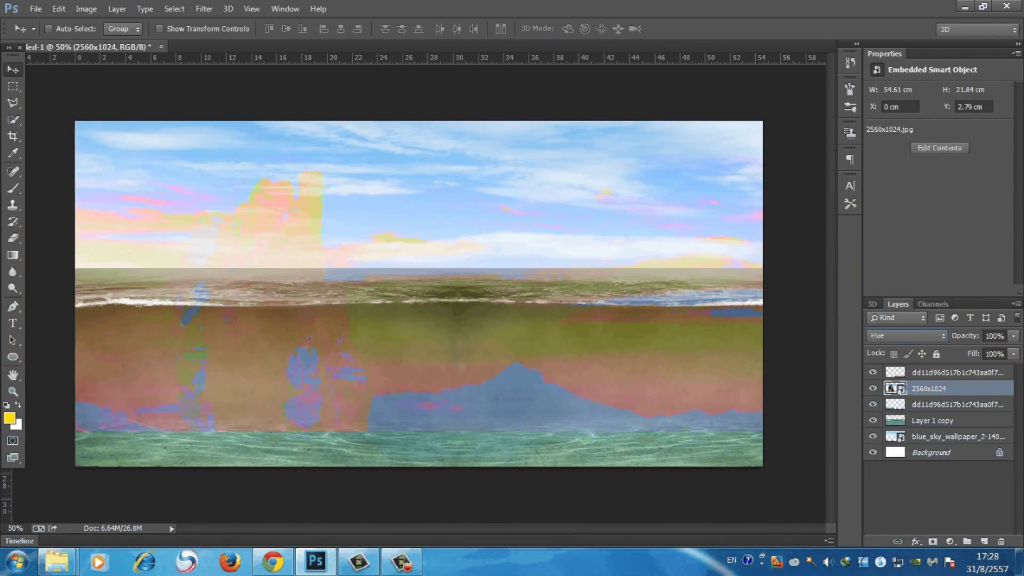
key(shift+minus)
key(shift+minus)
key(w)
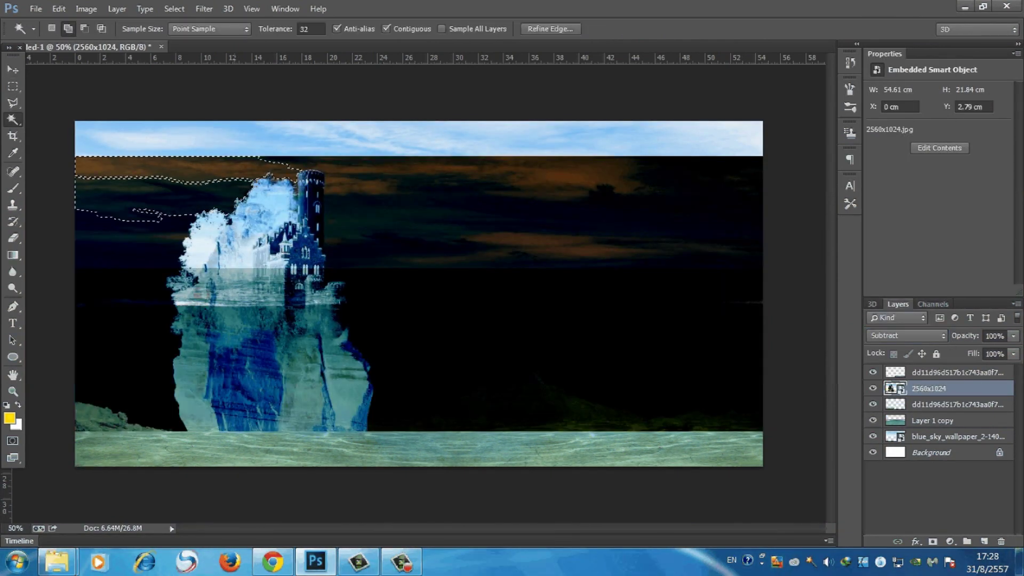
key(Delete)
key(Return)
key(e)
key(Return)
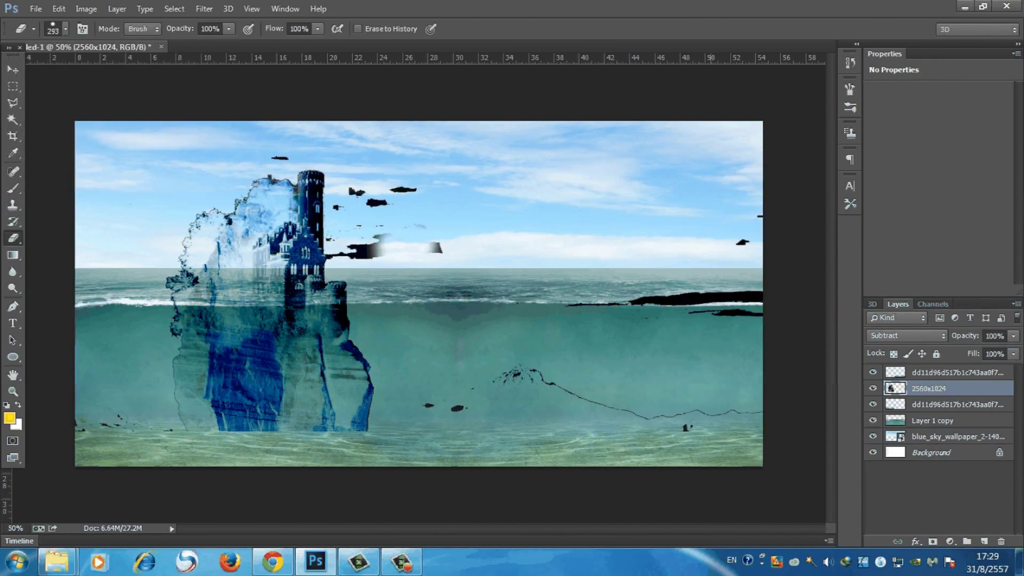
key(alt+shift+n)
Cut the castle onto its own layer, shrink it, and move it to the left.
key(ctrl+t)
drag(317, 198, 333, 127)
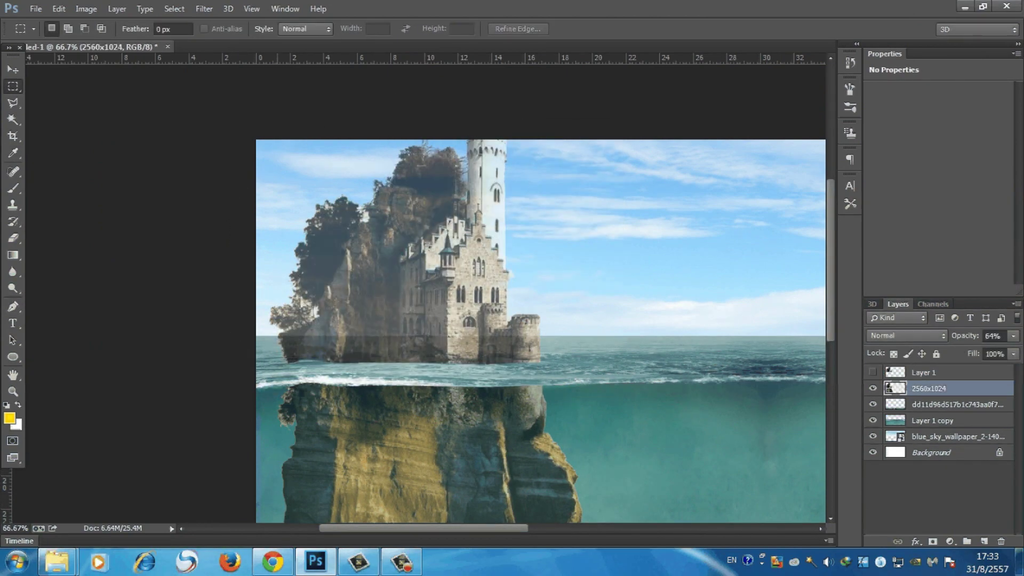
key(Delete)
click(872, 372)
click(923, 372)
key(ctrl+d)
key(v)
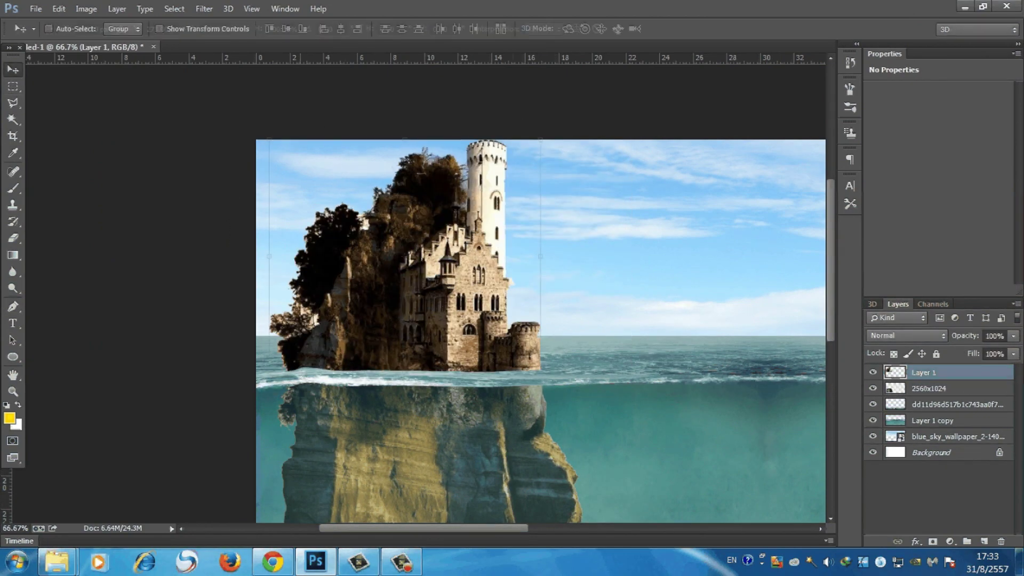
key(ctrl+t)
drag(516, 345, 530, 366)
drag(530, 160, 532, 167)
key(Return)
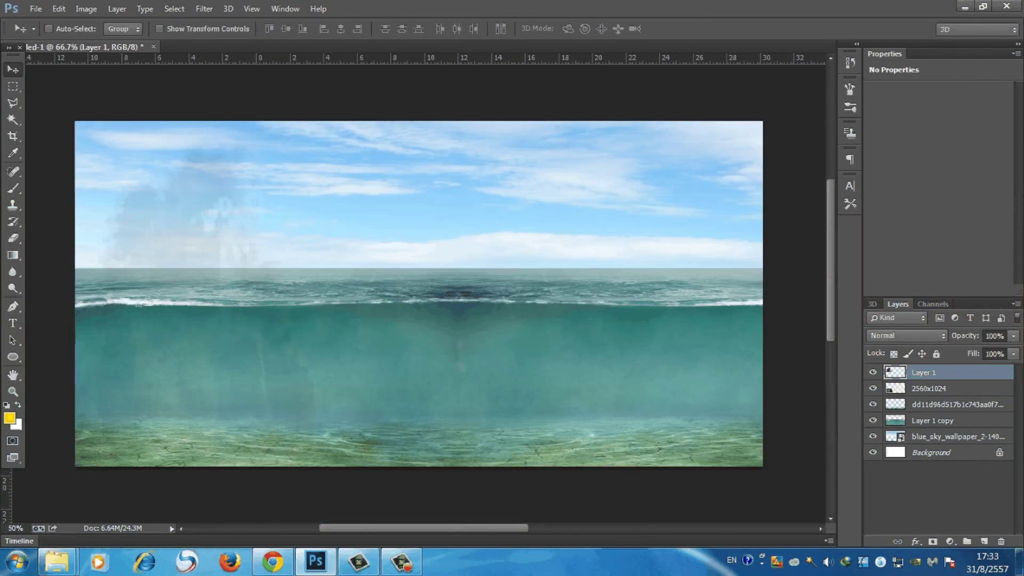
Zoom out and bring the storm-at-sea photo into the composition.
key(ctrl+minus)
click(56, 561)
click(91, 491)
drag(548, 434, 214, 267)
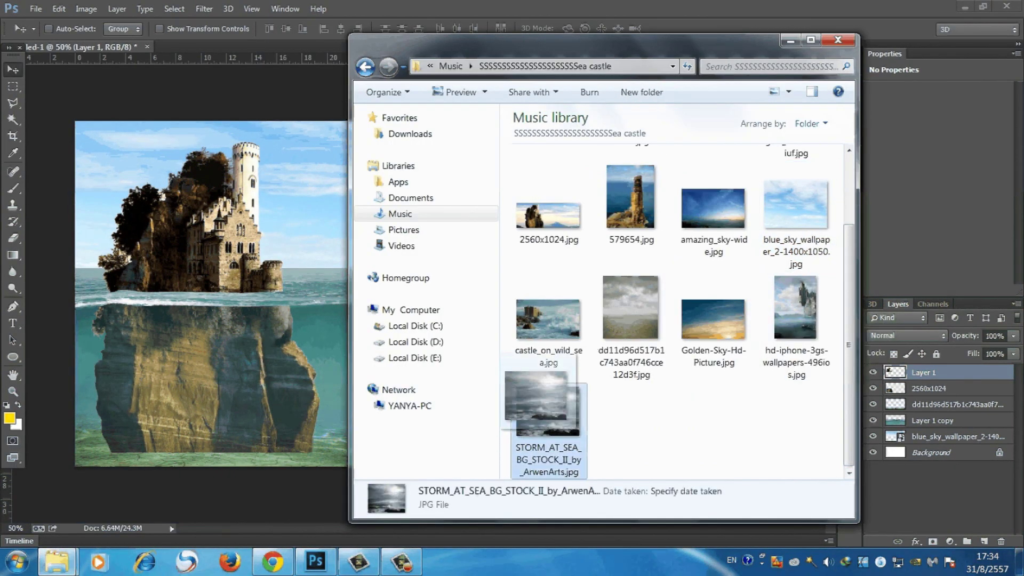
Shape the storm photo into waves around the castle base and duplicate it.
key(e)
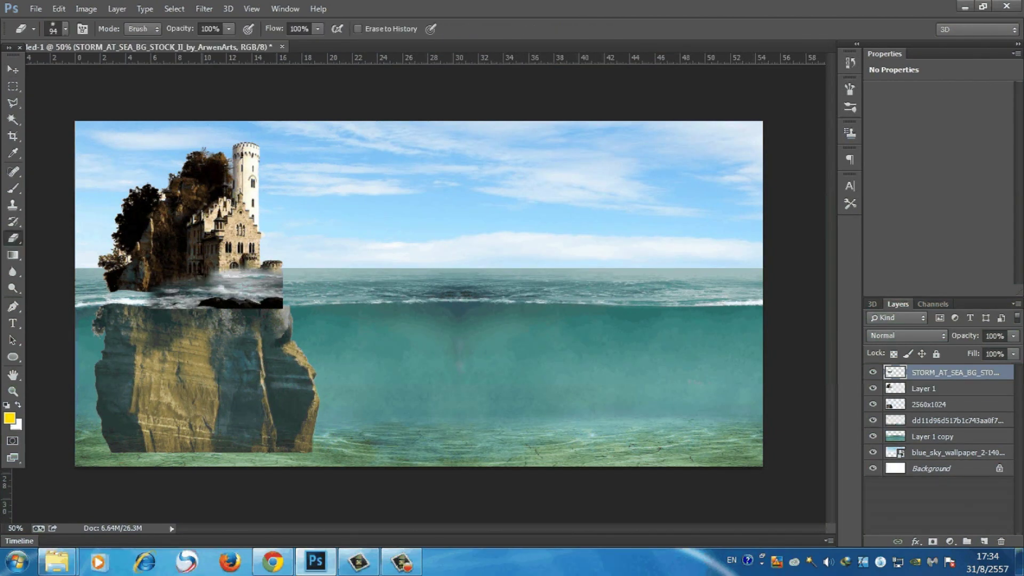
key(ctrl+t)
drag(283, 259, 288, 234)
key(Return)
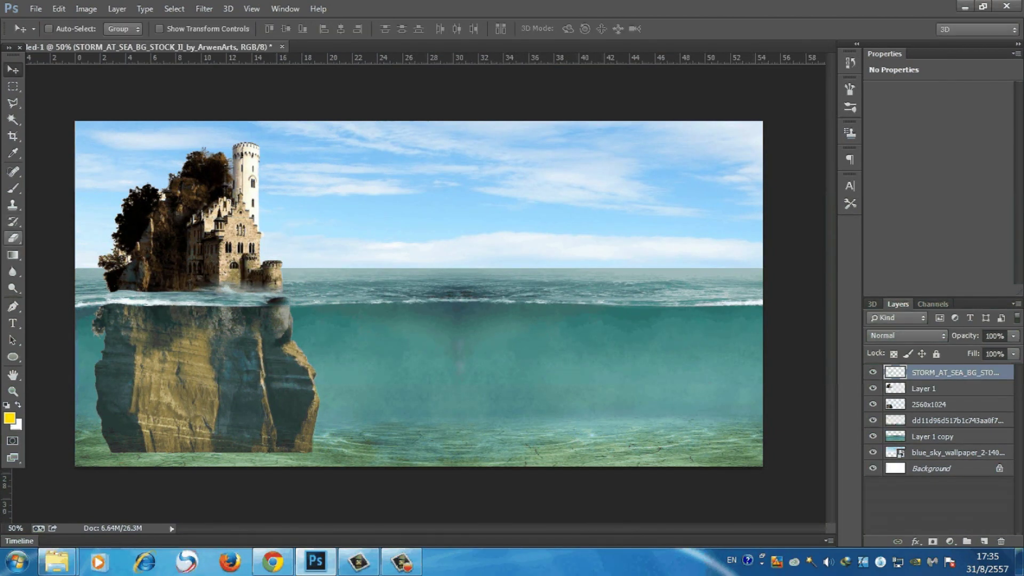
key(ctrl+j)
click(86, 8)
click(286, 123)
key(Escape)
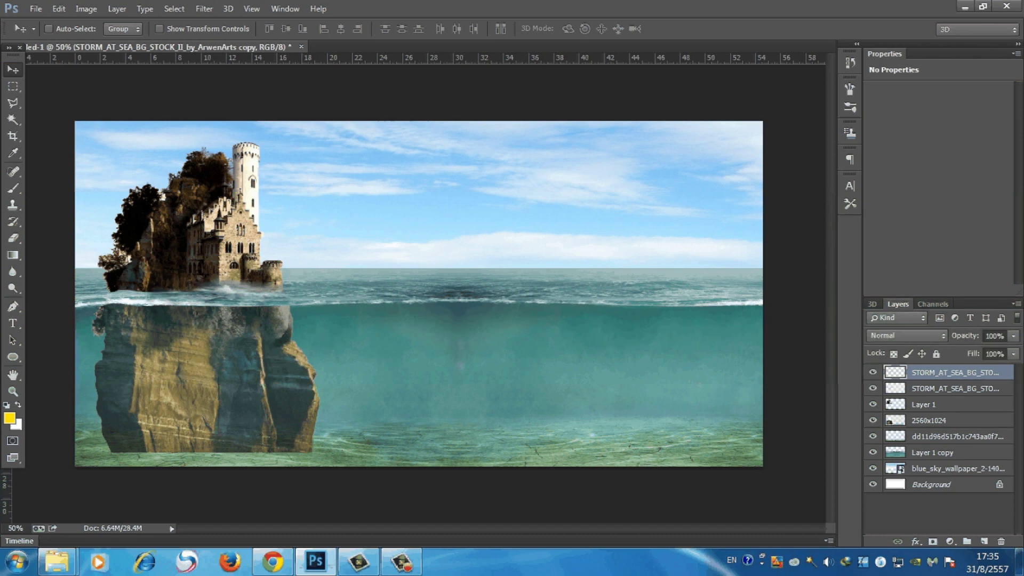
Duplicate the waves again and move one copy below the castle layer.
key(ctrl+j)
key(ctrl+j)
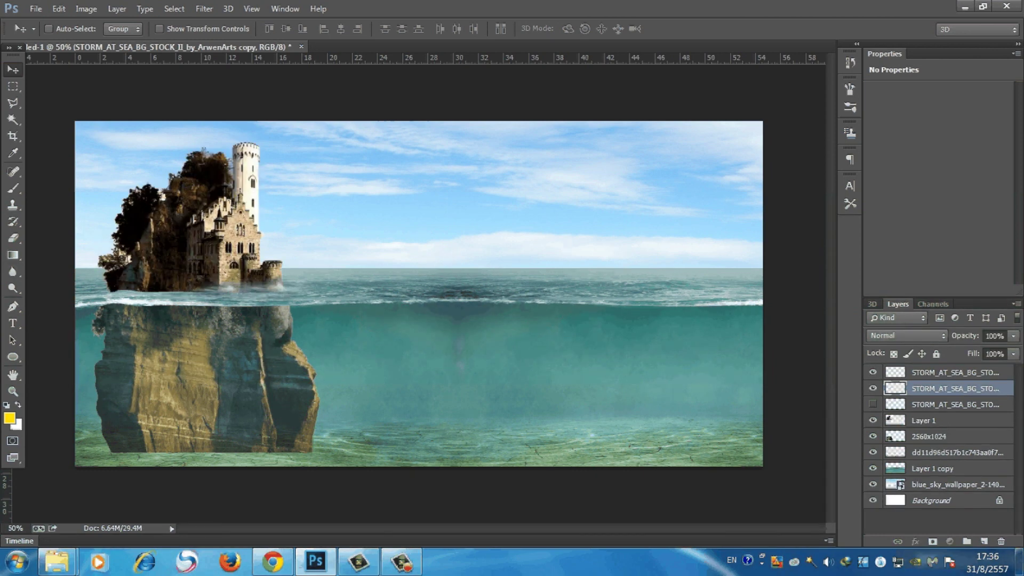
drag(949, 404, 949, 444)
key(ctrl+t)
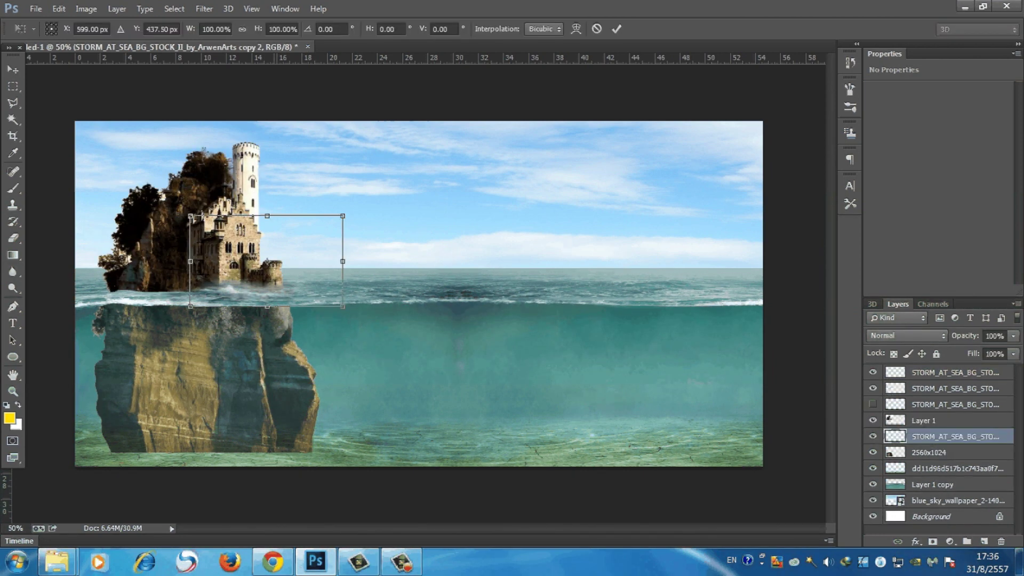
click(616, 29)
click(950, 372)
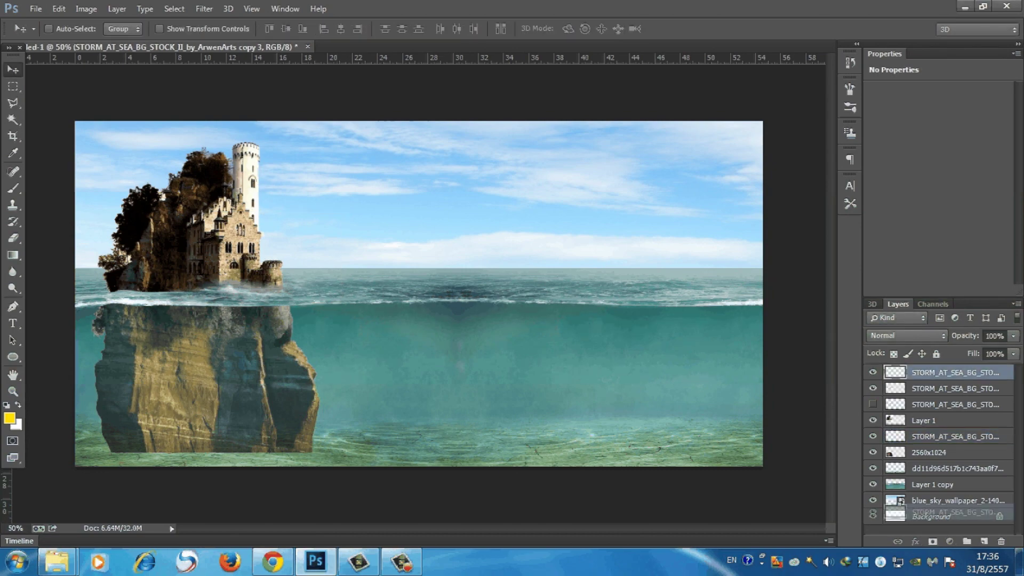
key(ctrl+j)
Paste the waves onto the castle's waterline, erase edges, and shift them right.
key(ctrl+v)
key(ctrl+t)
mouse_move(128, 83)
mouse_down()
mouse_move(646, 432)
mouse_move(158, 288)
mouse_up()
key(Return)
key(e)
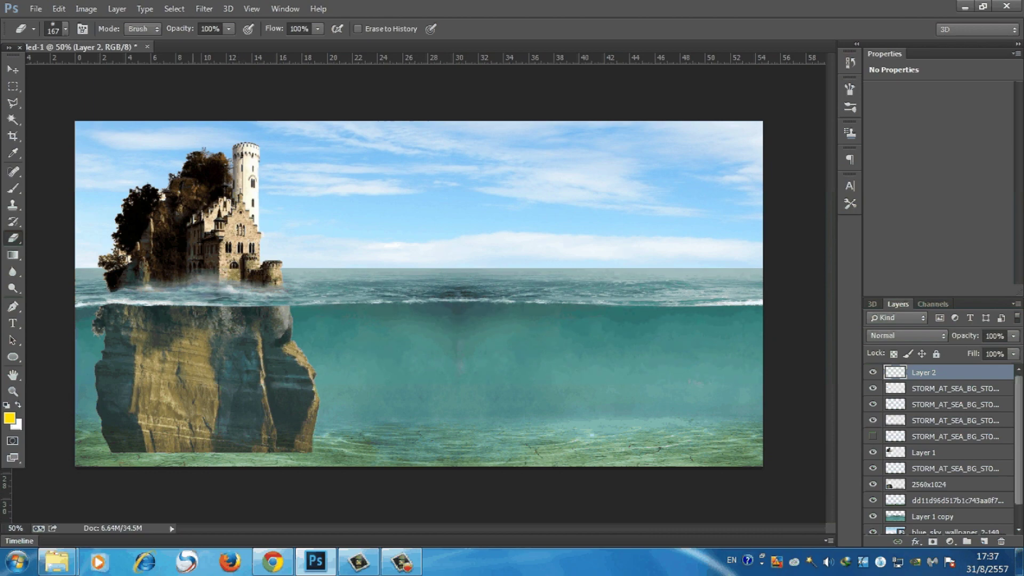
key(v)
drag(215, 282, 278, 282)
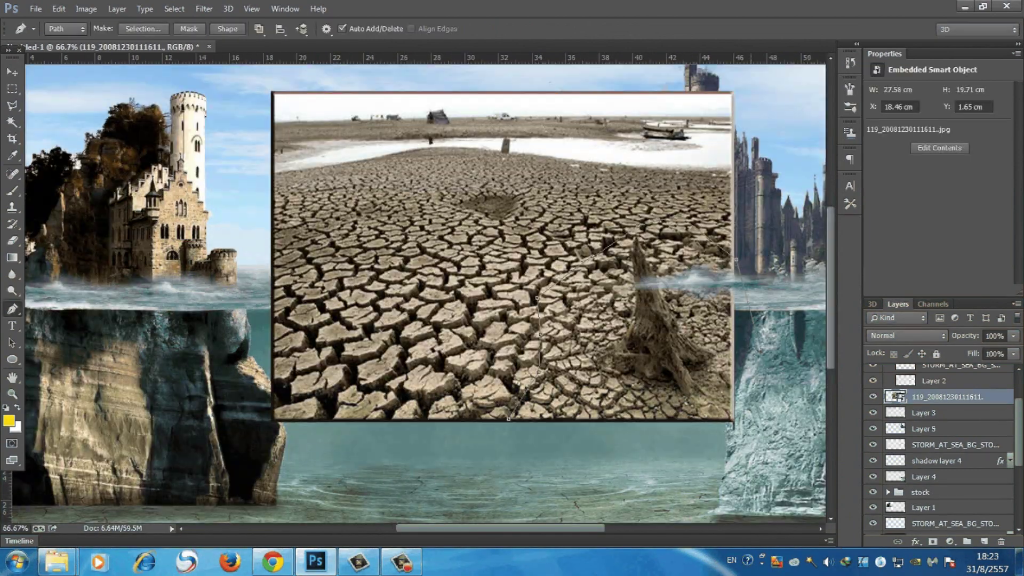
Convert the drawn path to a selection and copy that cracked-earth area to a new layer.
right_click(409, 123)
click(443, 160)
key(Return)
key(m)
mouse_move(661, 327)
mouse_down()
mouse_move(594, 326)
mouse_move(629, 328)
mouse_up()
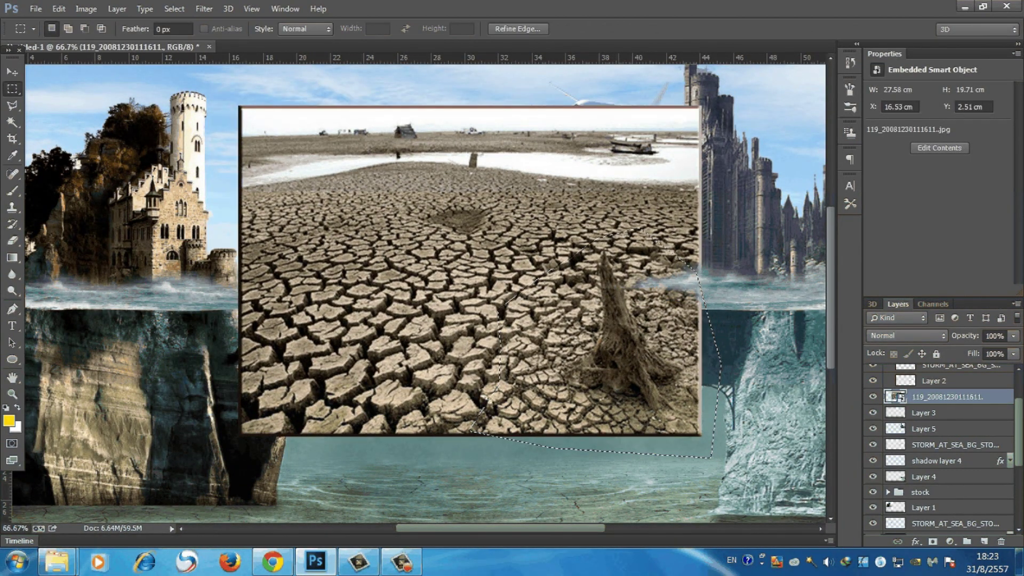
key(ctrl+j)
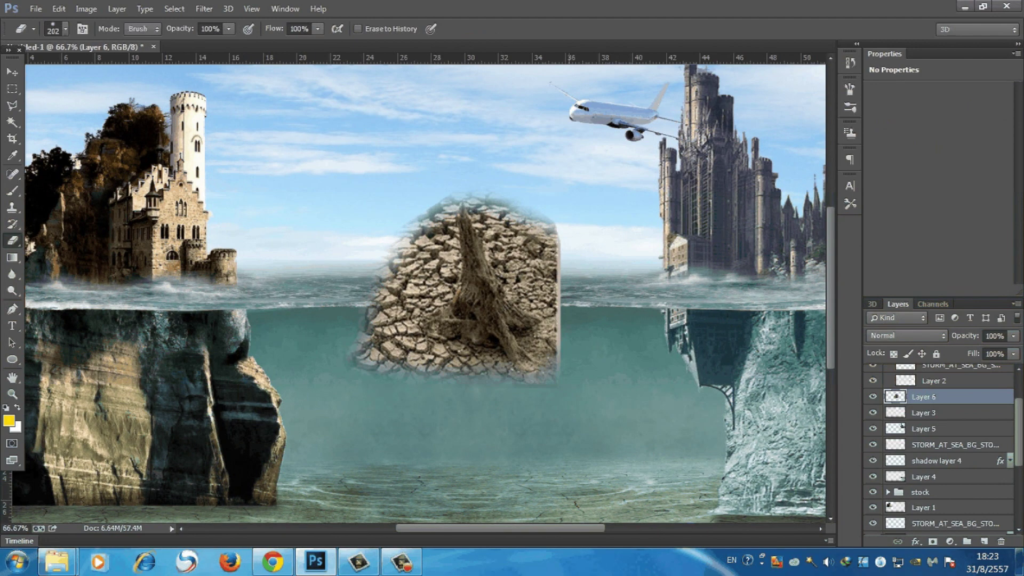
Erase the patch's right edge and flatten it into seabed perspective.
drag(555, 224, 549, 373)
key(v)
key(ctrl+t)
drag(456, 288, 472, 405)
right_click(469, 165)
key(Escape)
mouse_move(464, 301)
mouse_down()
mouse_move(442, 386)
mouse_move(615, 448)
mouse_up()
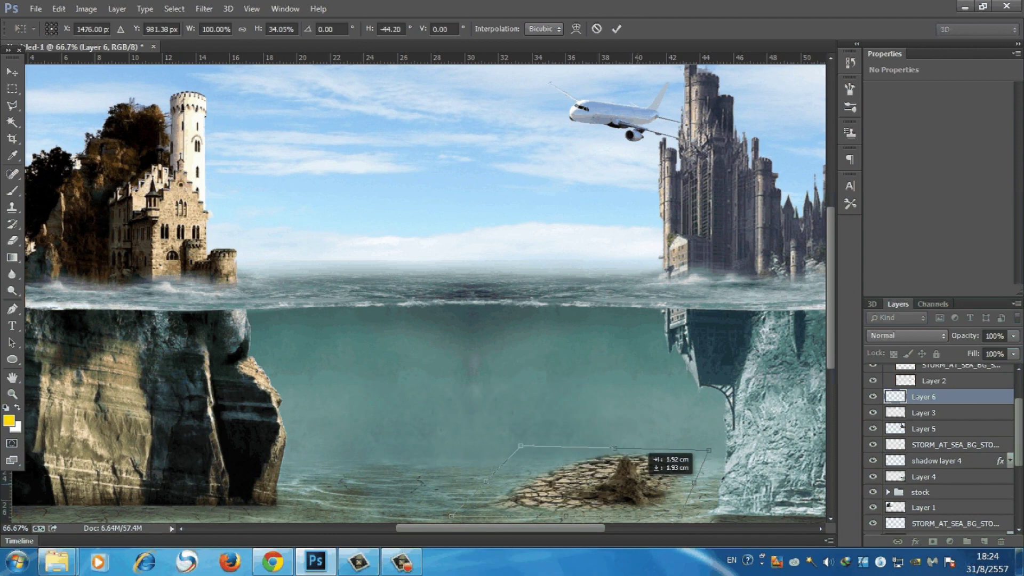
key(Return)
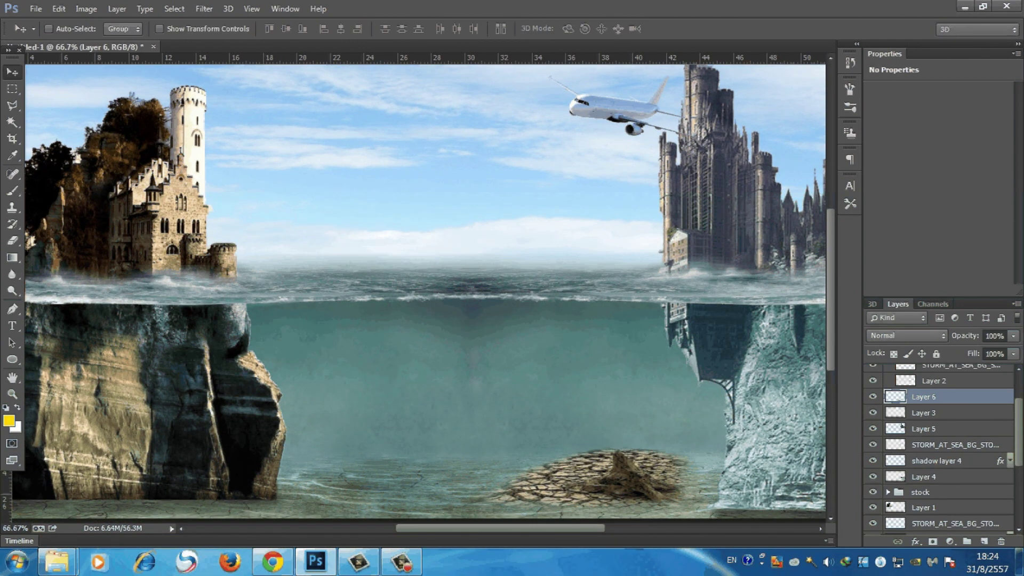
Blend the cracked-earth patch in Hard Light and move it up to mid-water.
key(shift+plus)
key(shift+plus)
key(shift+plus)
key(shift+plus)
key(shift+plus)
key(shift+plus)
key(shift+plus)
key(shift+plus)
key(shift+plus)
key(shift+plus)
key(shift+plus)
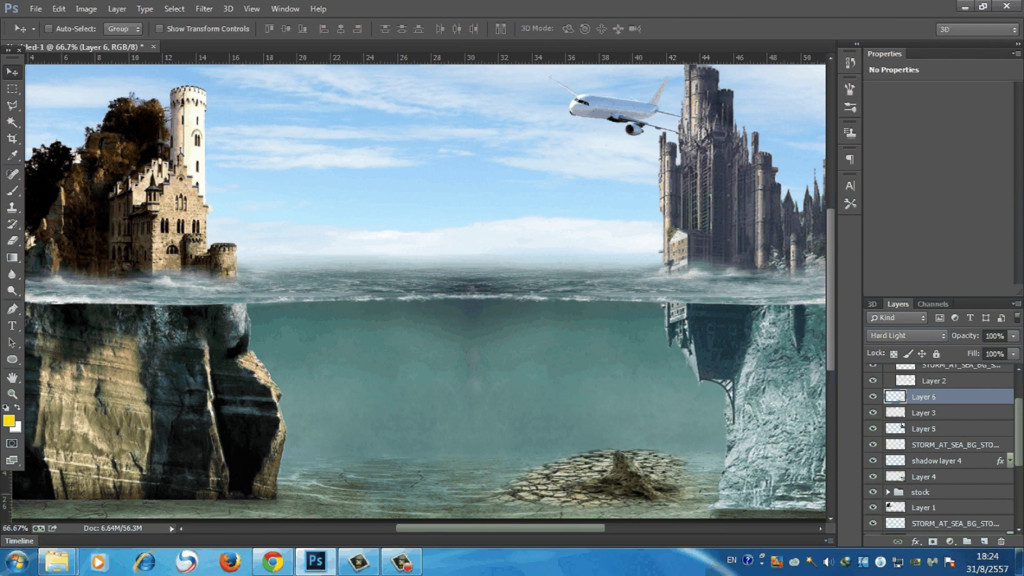
drag(640, 456, 525, 338)
key(ctrl+t)
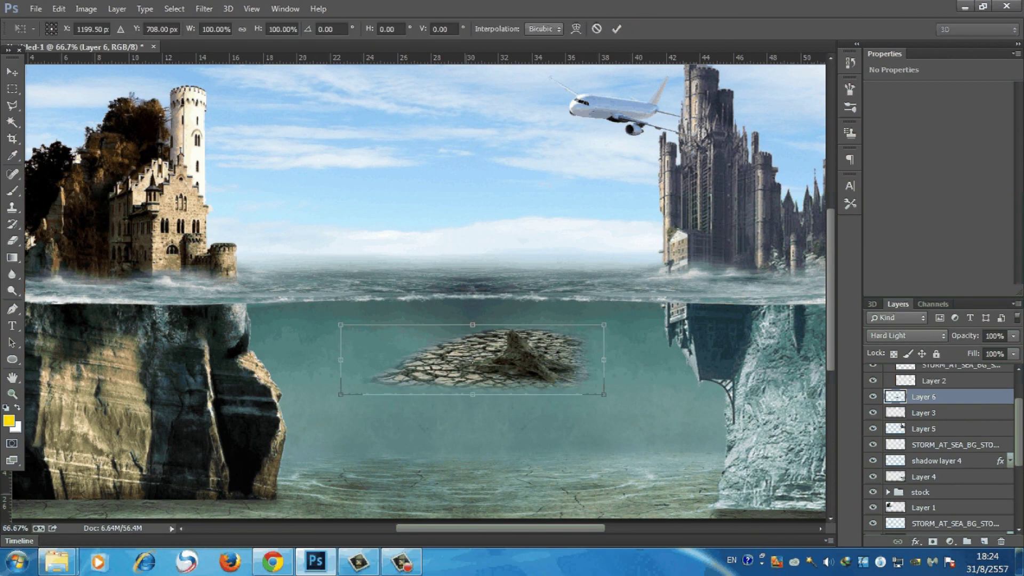
key(Return)
key(ctrl+plus)
key(ctrl+plus)
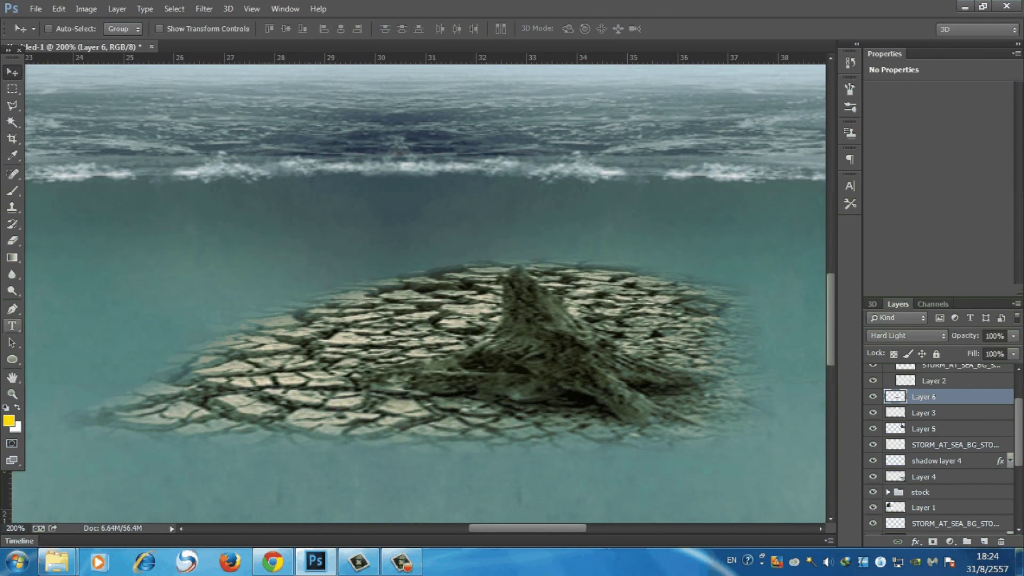
Duplicate the patch and mask it with the stump path so only the stump shows.
key(p)
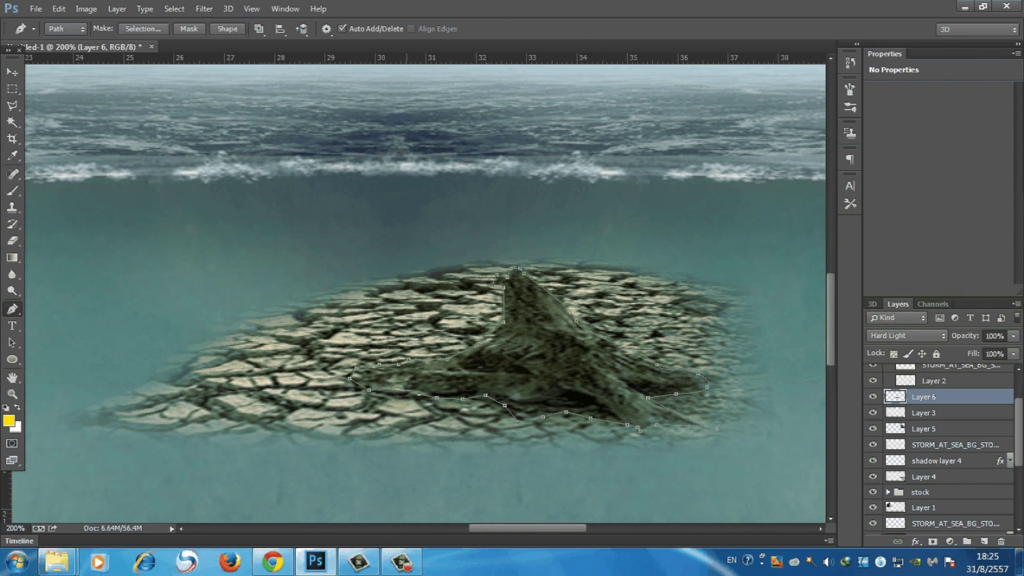
key(ctrl+j)
click(872, 427)
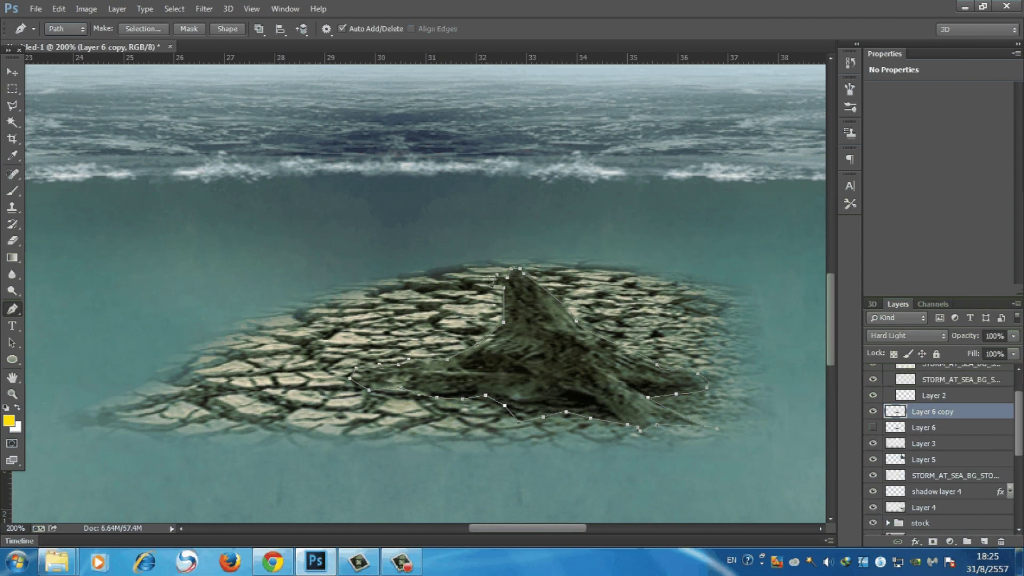
click(933, 540)
right_click(544, 370)
click(575, 110)
key(Return)
key(e)
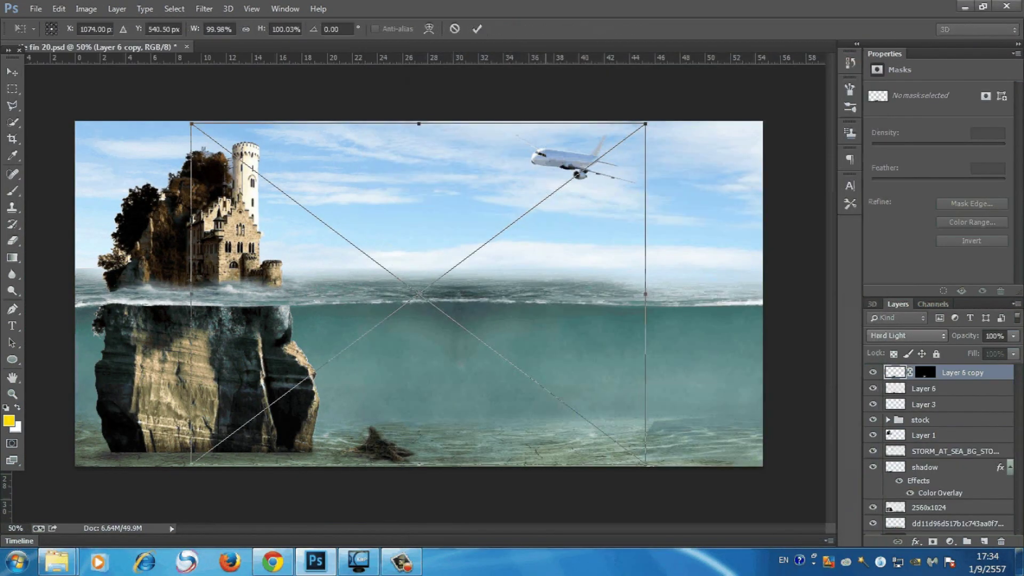
key(Return)
Trim the pasted cliff photo by deleting its left, right and lower bands.
key(m)
drag(163, 122, 332, 465)
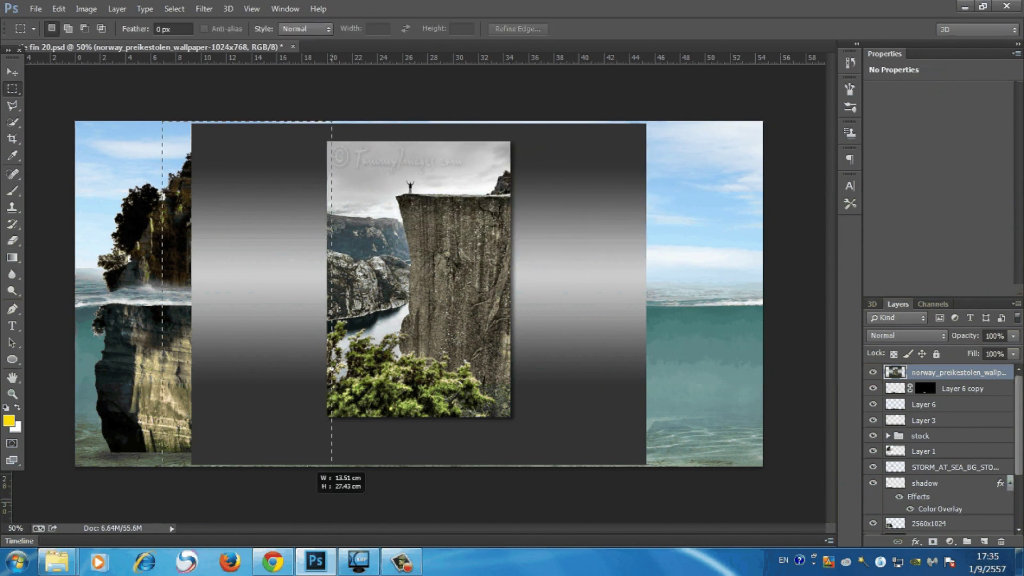
key(Delete)
drag(273, 325, 621, 325)
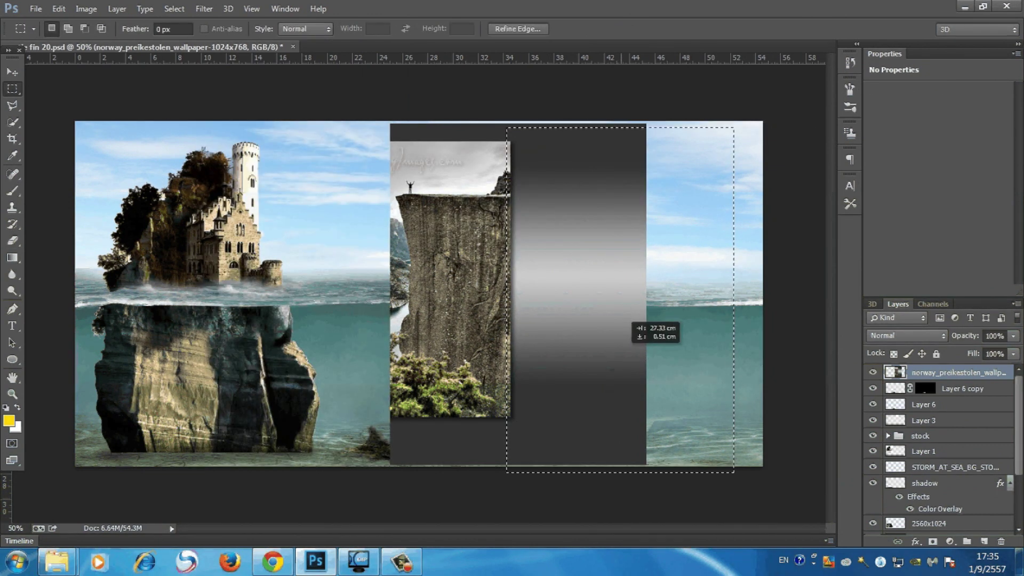
key(Delete)
mouse_move(320, 469)
mouse_down()
mouse_move(549, 343)
mouse_move(557, 147)
mouse_up()
key(Delete)
key(Delete)
key(ctrl+d)
Enlarge the cliff image and shift it down and to the right.
key(ctrl+t)
drag(511, 190, 574, 107)
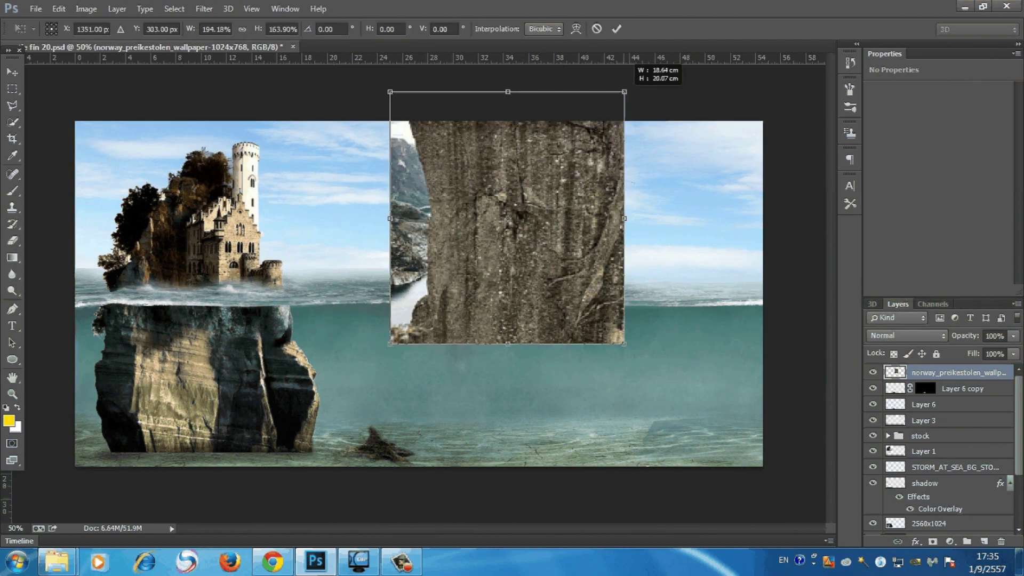
drag(488, 266, 503, 321)
key(Return)
Remove the white background beside the cliff with the Magic Wand.
key(e)
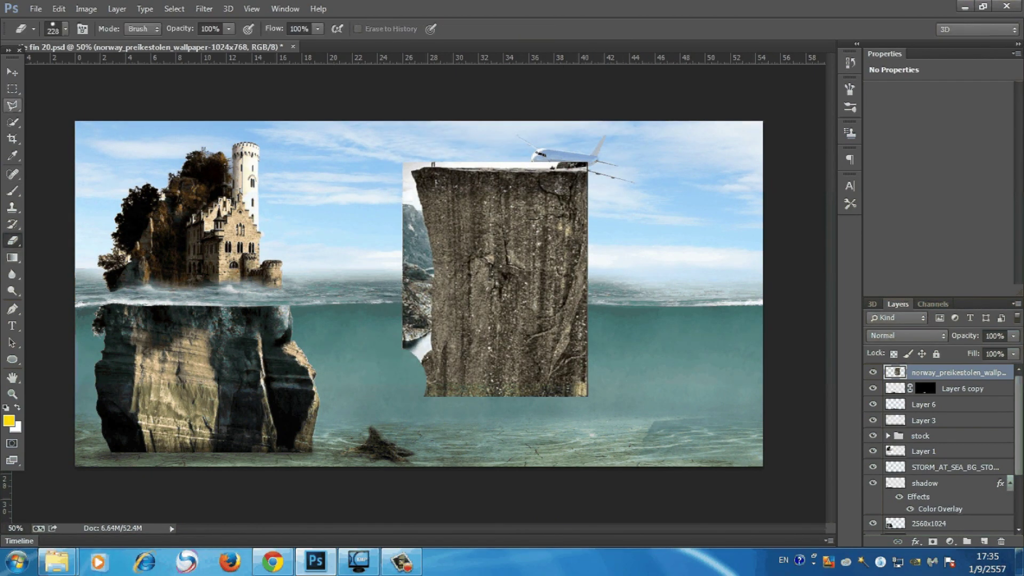
key(w)
scroll(418, 162, up, 2)
click(408, 214)
scroll(419, 240, up, 2)
key(Delete)
key(ctrl+d)
key(e)
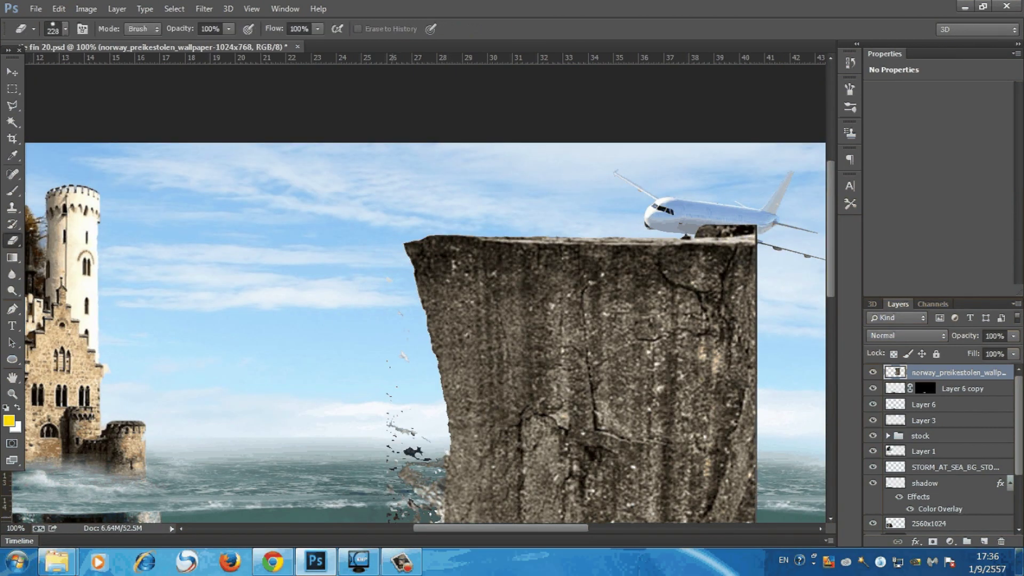
Move the cliff layer flush against the right edge of the image.
key(ctrl+minus)
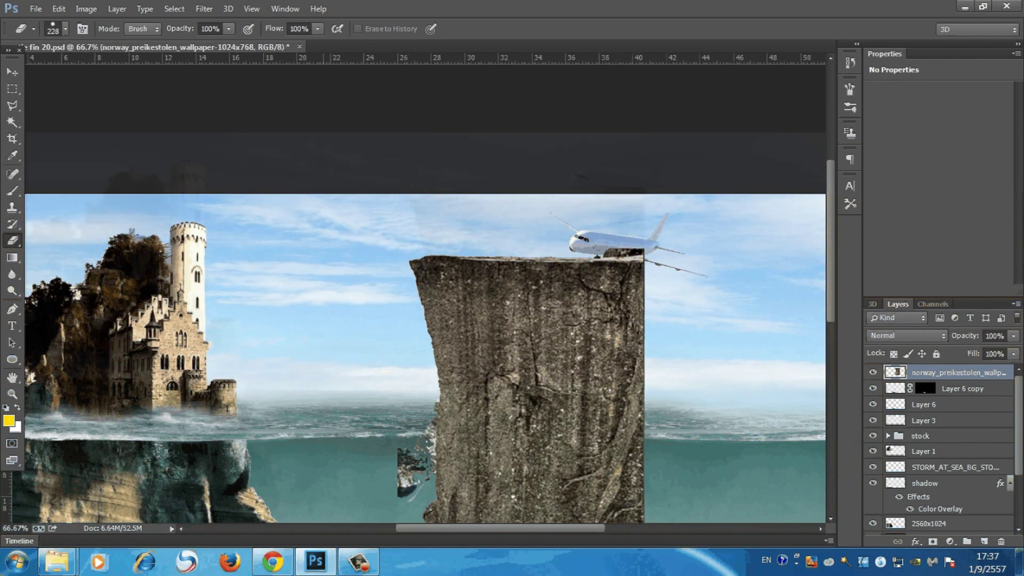
scroll(422, 320, down, 2)
key(w)
scroll(421, 416, up, 2)
key(ctrl+t)
key(ctrl+minus)
key(ctrl+minus)
drag(752, 320, 789, 324)
key(Return)
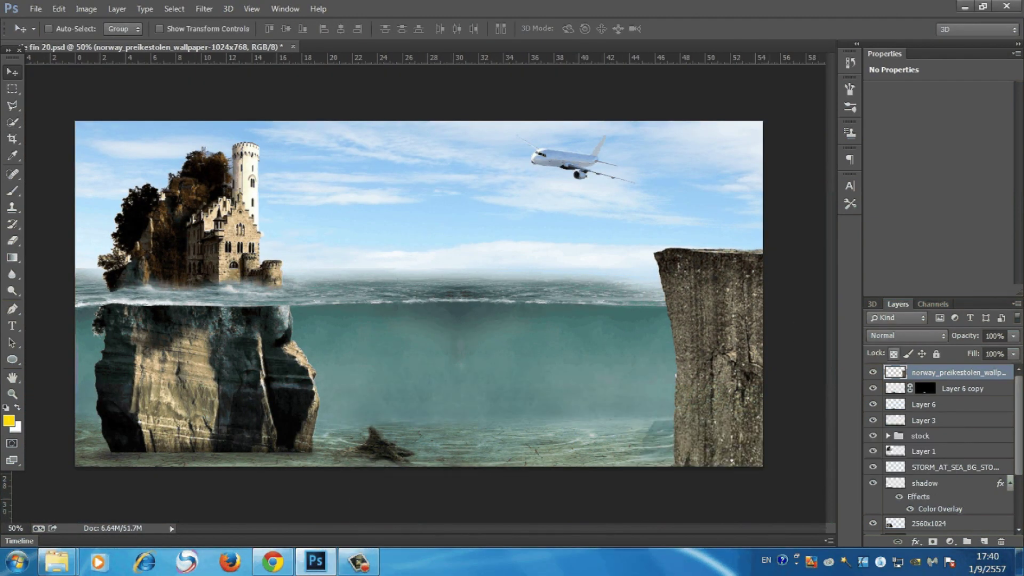
Fade the cliff by lowering its layer opacity to 44%.
key(m)
key(4)
key(4)
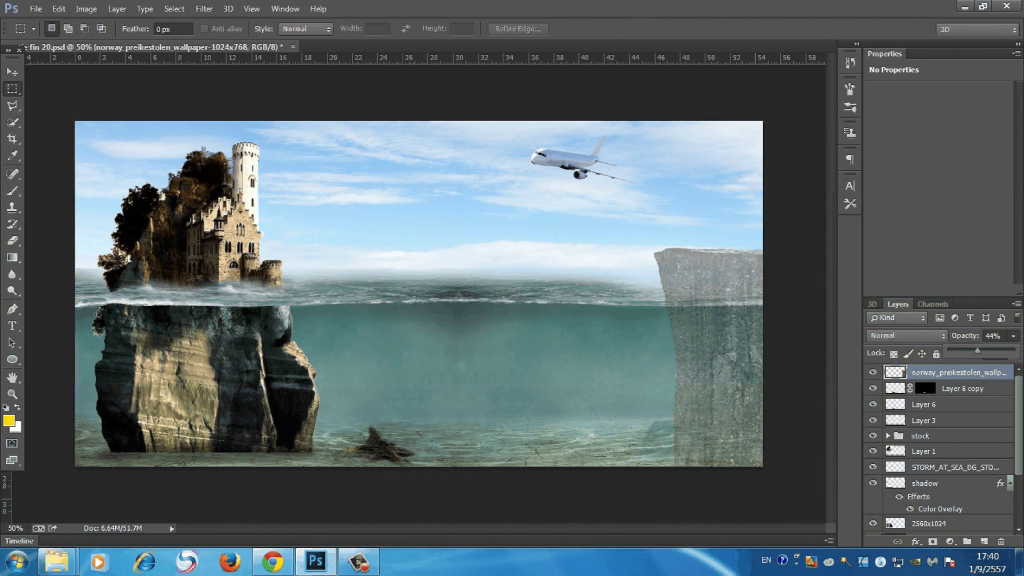
key(ctrl+plus)
key(ctrl+minus)
key(ctrl+plus)
key(ctrl+plus)
scroll(427, 293, right, 5)
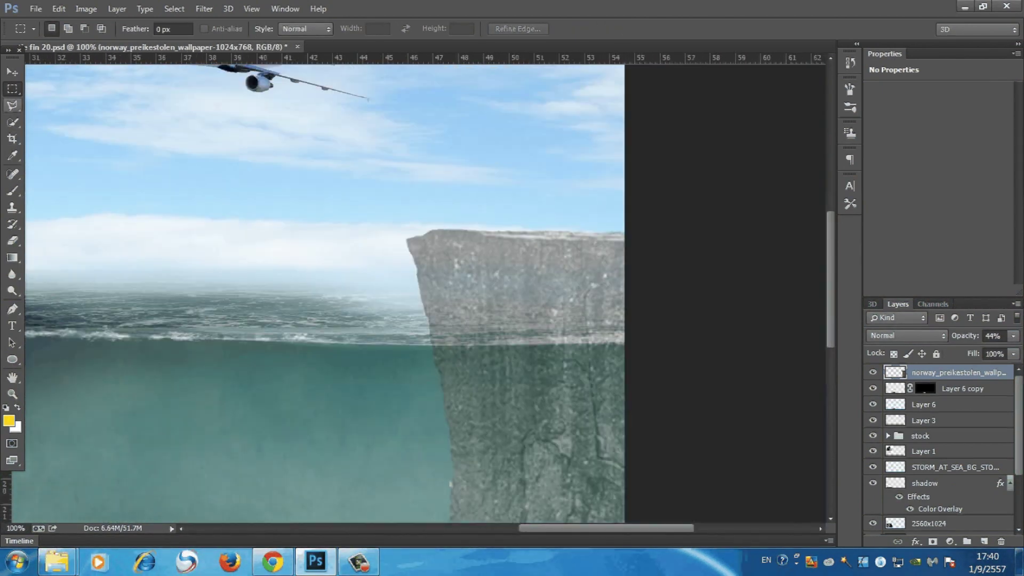
Trace the cliff top with a Pen path and copy it to a new layer.
key(p)
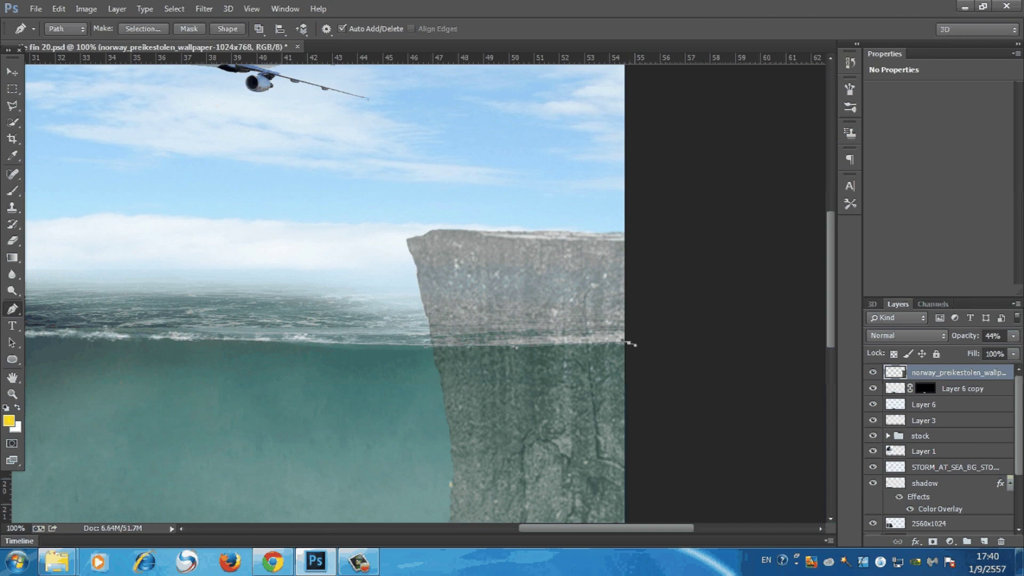
click(143, 28)
key(Return)
key(ctrl+j)
Squash the copied cliff top shorter and duplicate the stock wave group.
key(ctrl+minus)
key(ctrl+minus)
key(v)
key(ctrl+t)
drag(720, 229, 720, 248)
key(Return)
drag(919, 451, 928, 370)
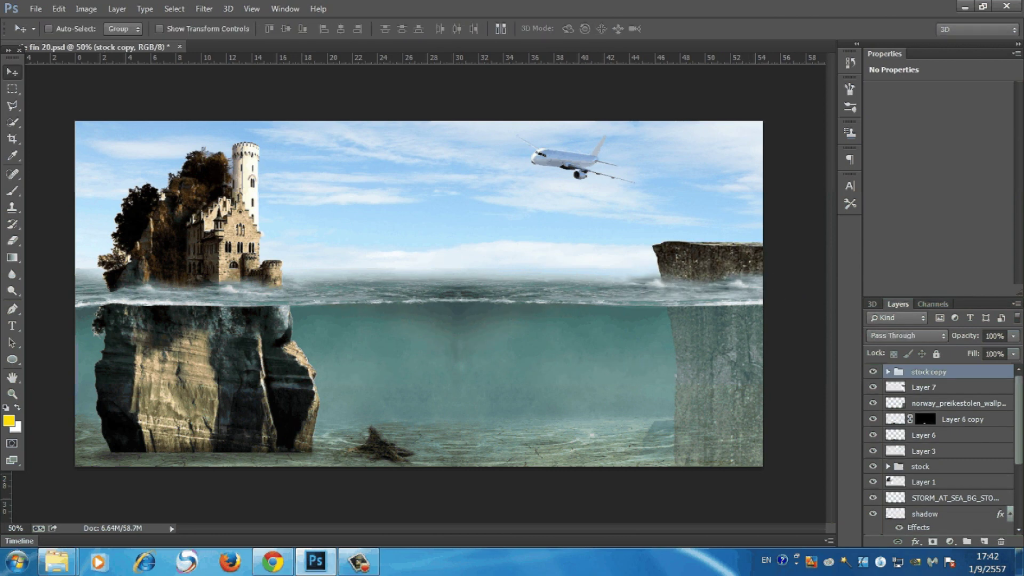
Move the group's top wave layer right to the cliff base and add a mirrored copy.
click(888, 372)
click(955, 387)
key(e)
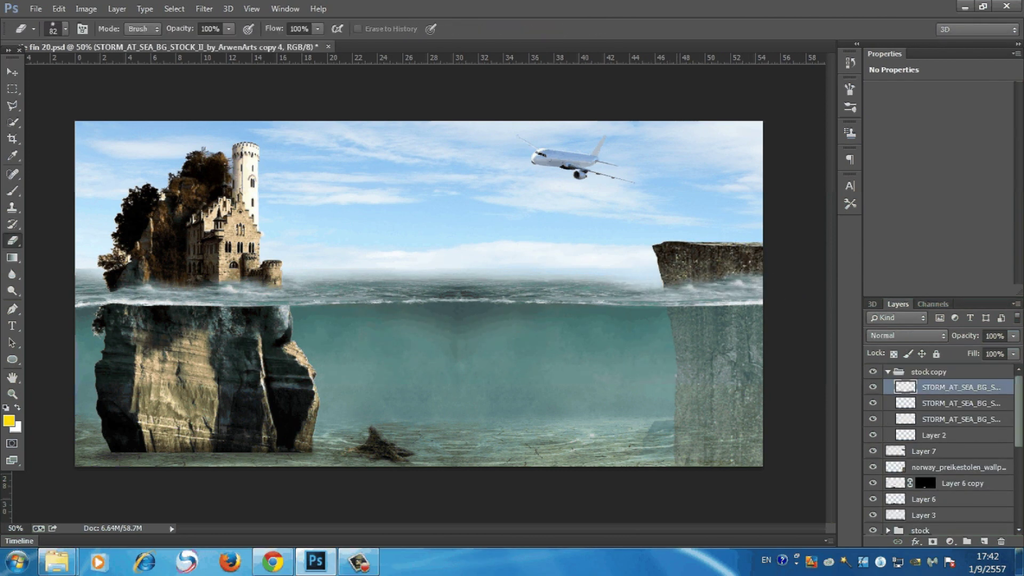
key(v)
drag(649, 263, 759, 265)
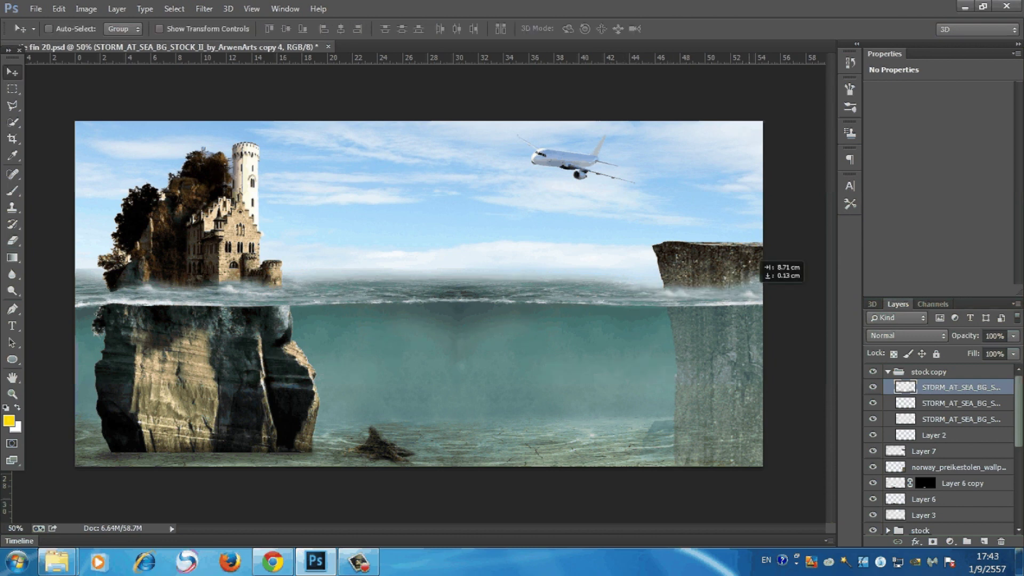
key(ctrl+j)
key(ctrl+t)
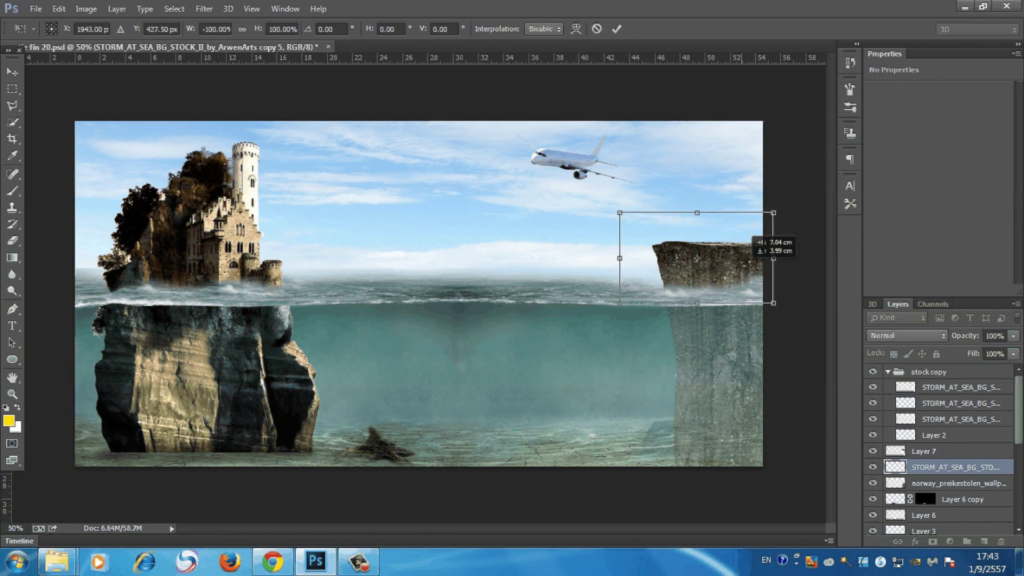
key(Return)
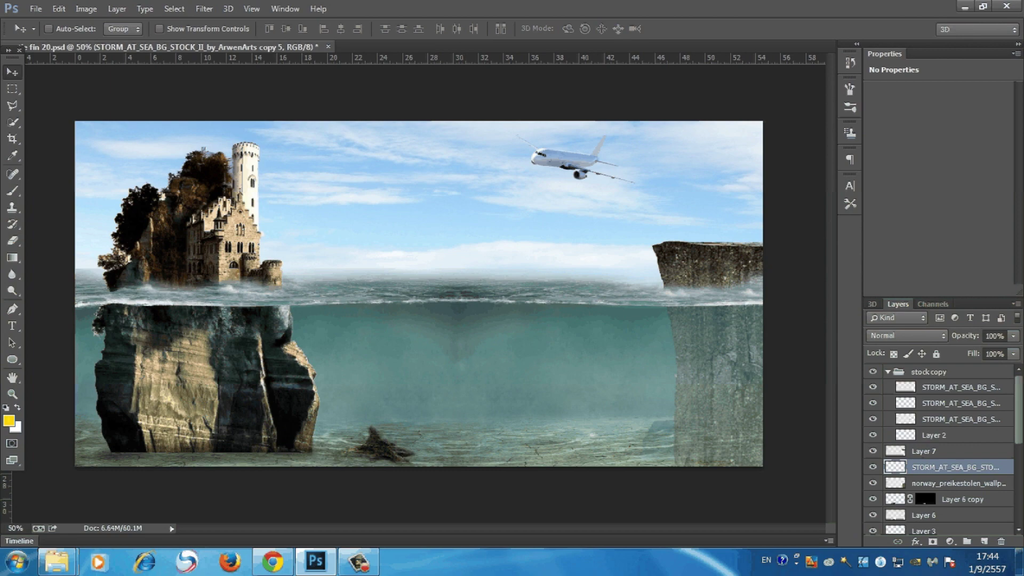
Recolour the top wave layer with a Hue/Saturation adjustment.
click(907, 335)
click(954, 387)
key(ctrl+u)
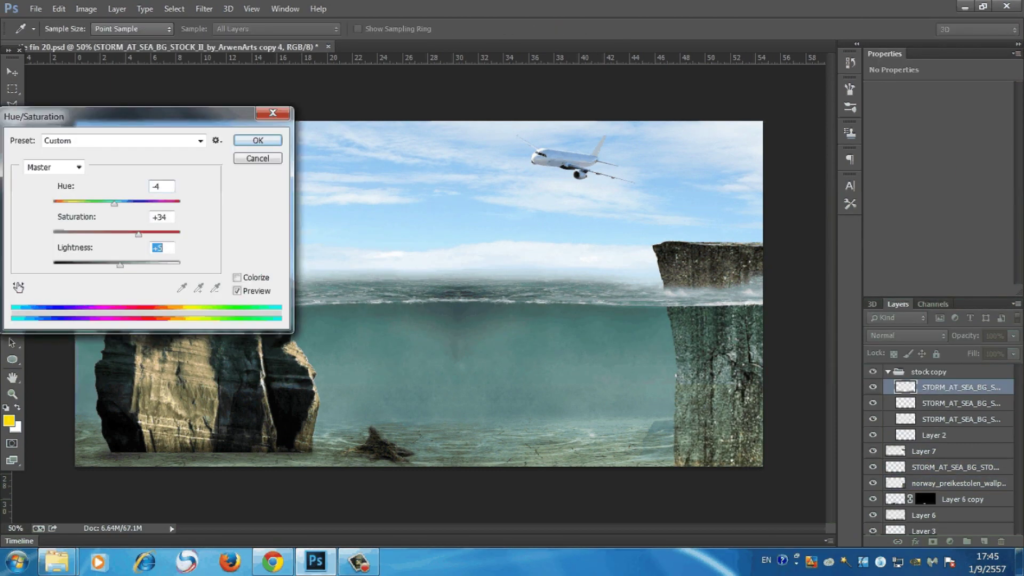
key(Return)
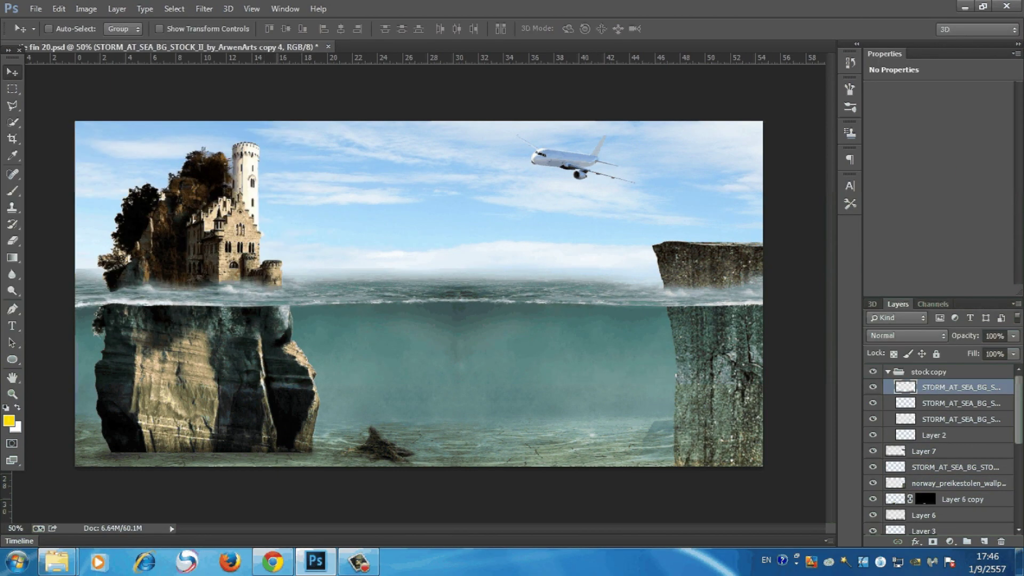
Duplicate a STORM wave layer and place the flipped copy beside the castle rock's waterline.
key(alt+bracketleft)
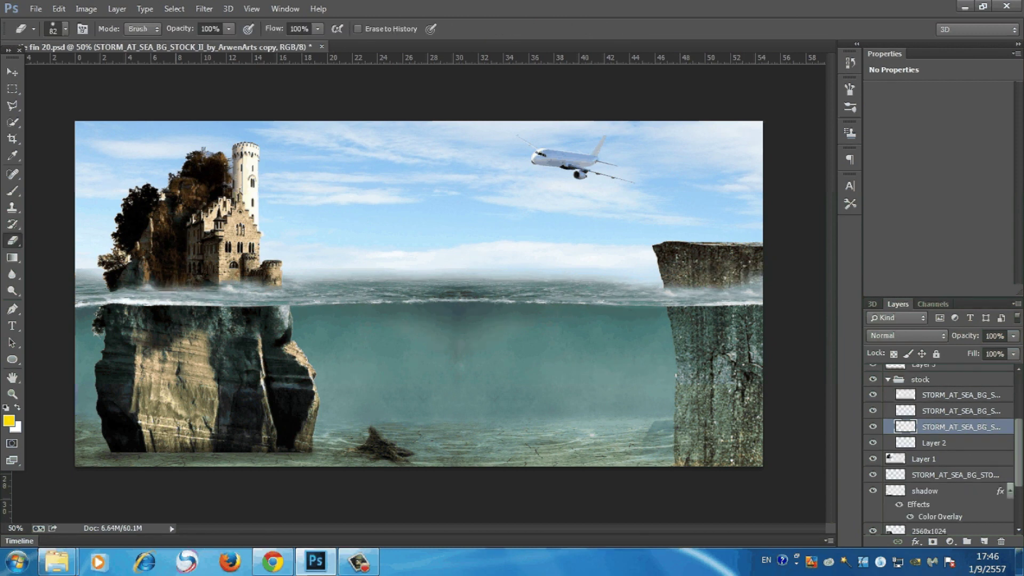
key(alt+bracketleft)
key(alt+bracketright)
key(alt+bracketright)
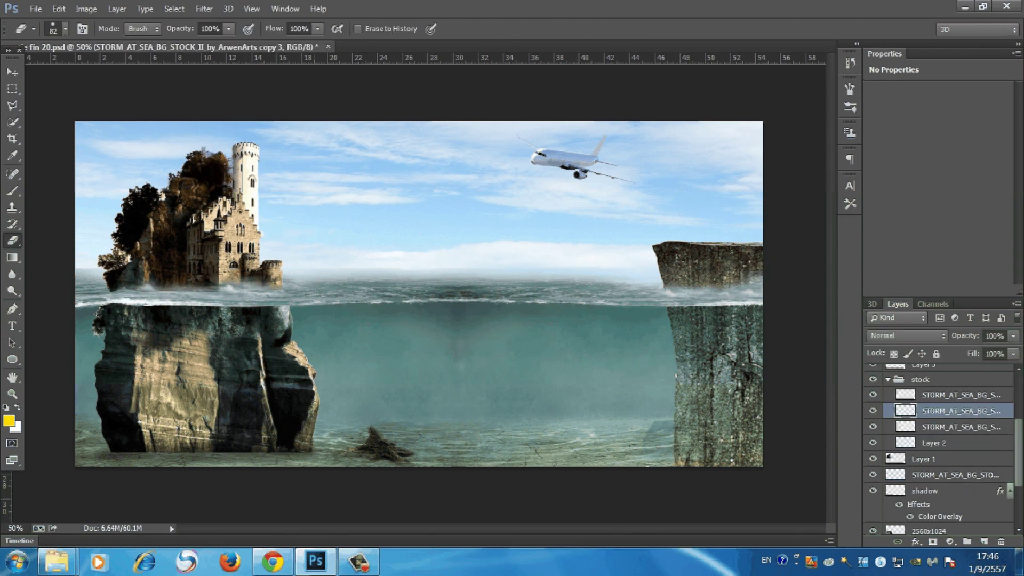
key(ctrl+j)
key(ctrl+t)
drag(260, 260, 341, 261)
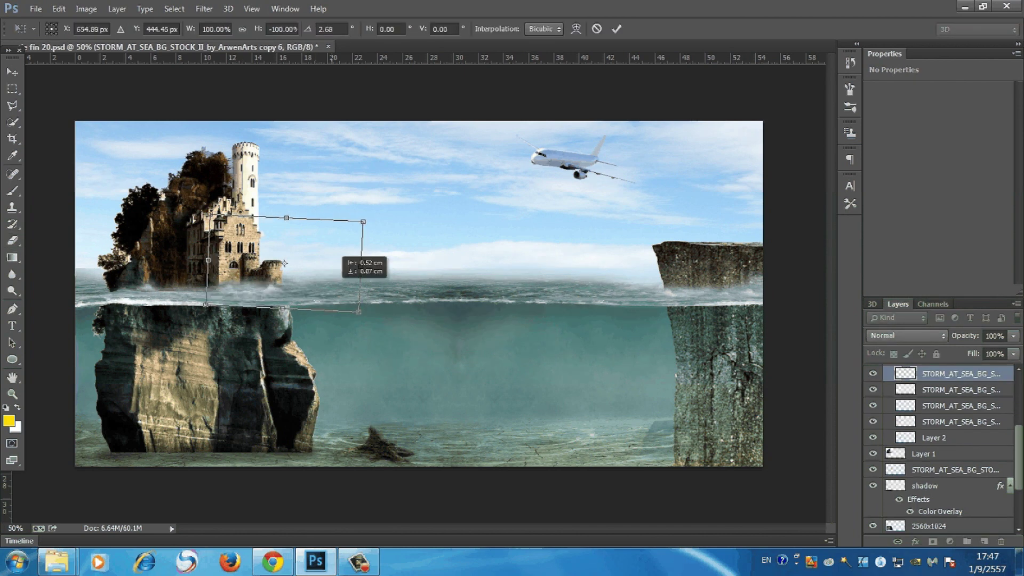
key(Return)
key(e)
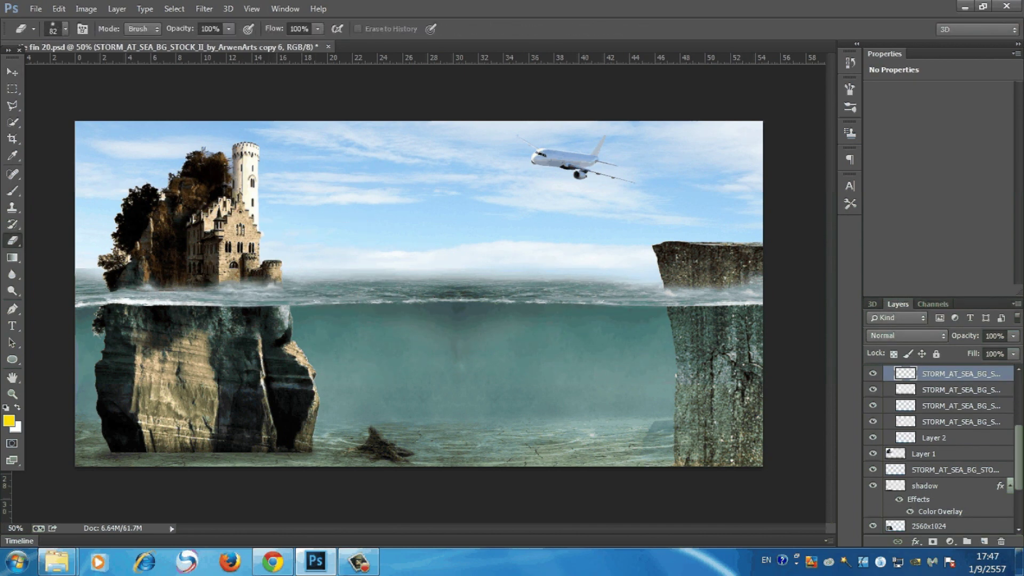
key(alt+bracketleft)
key(alt+bracketleft)
key(alt+bracketleft)
key(alt+bracketleft)
scroll(938, 448, down, 2)
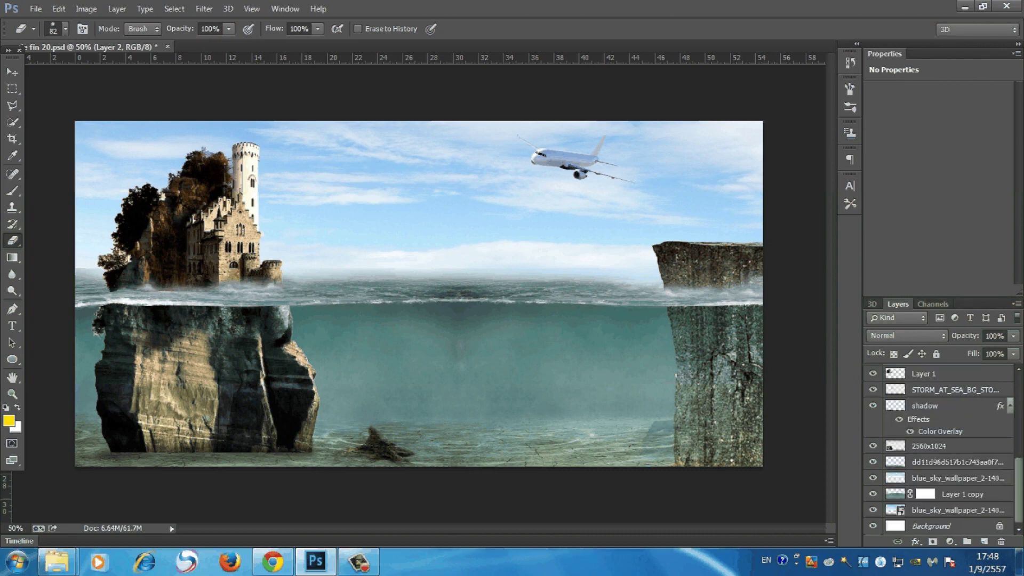
Drop the boat photo into the scene, flip it vertically, and move it toward the right cliff.
scroll(938, 448, up, 3)
key(alt+bracketleft)
key(alt+bracketleft)
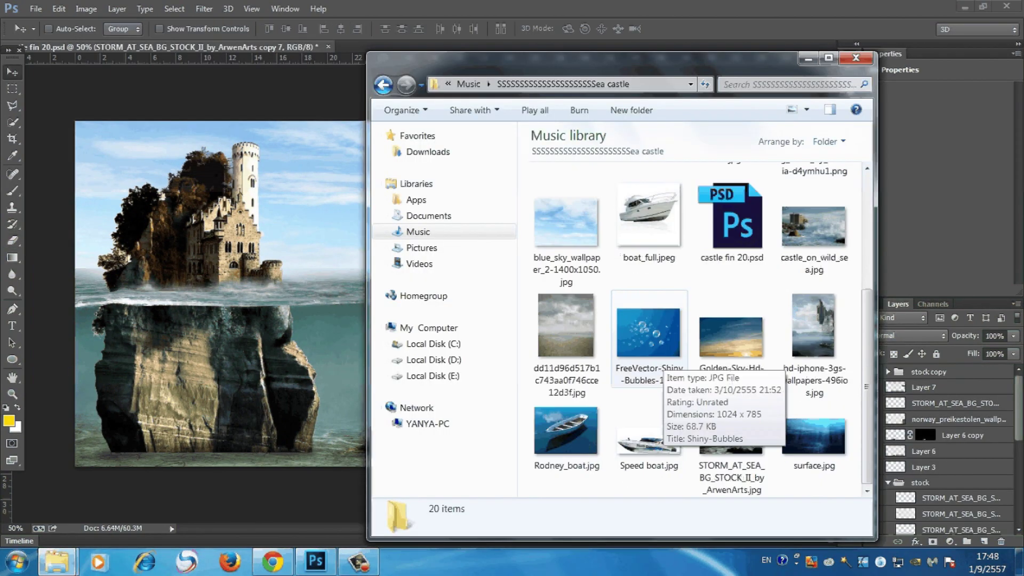
mouse_move(647, 346)
mouse_down()
mouse_move(576, 325)
mouse_move(612, 272)
mouse_up()
right_click(571, 333)
click(629, 543)
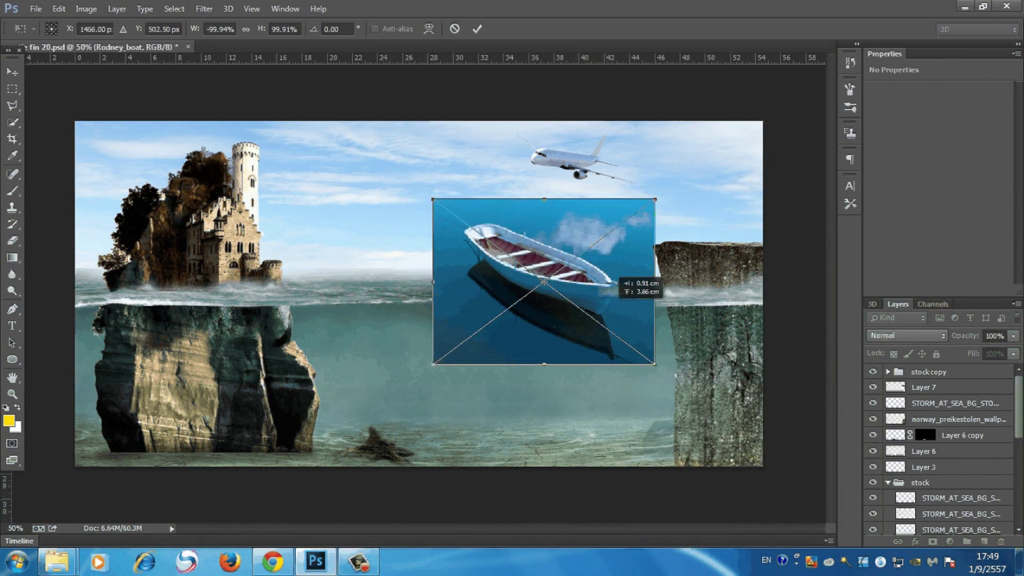
drag(652, 398, 673, 376)
Rotate the boat photo and skew its corners so it lies flatter on the sea.
right_click(625, 278)
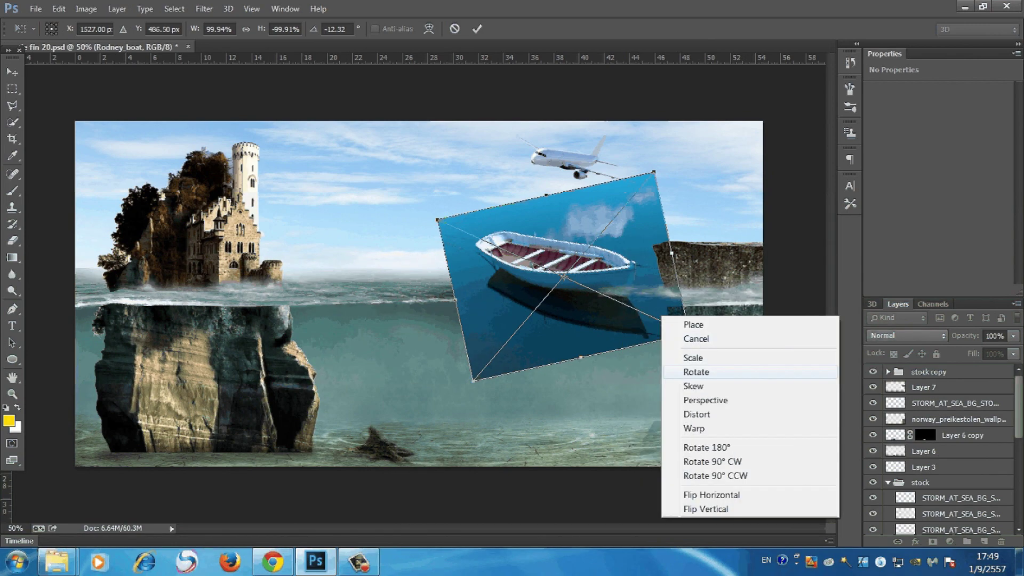
click(658, 333)
drag(525, 368, 544, 368)
drag(654, 172, 695, 220)
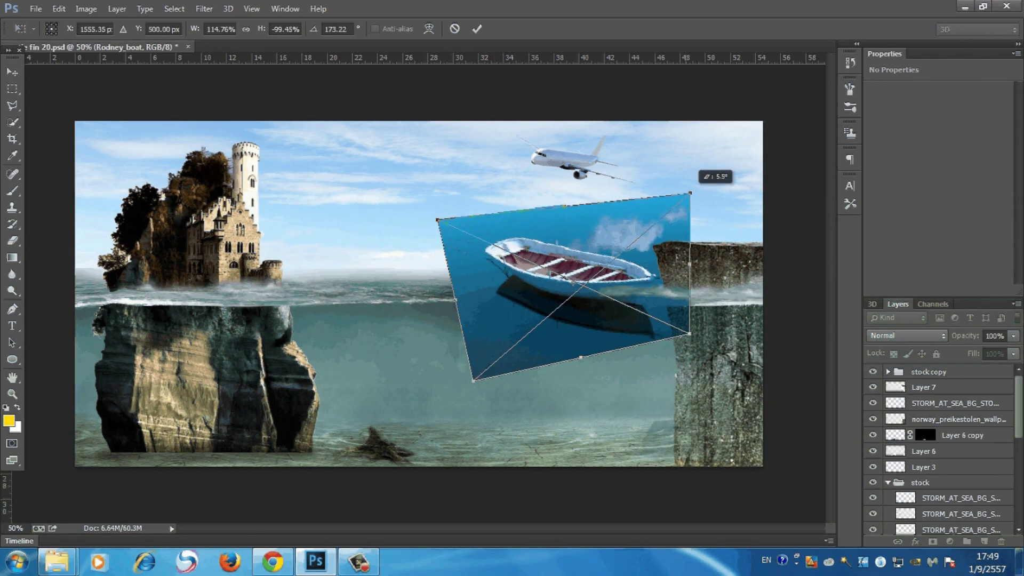
drag(437, 219, 419, 262)
drag(558, 240, 557, 232)
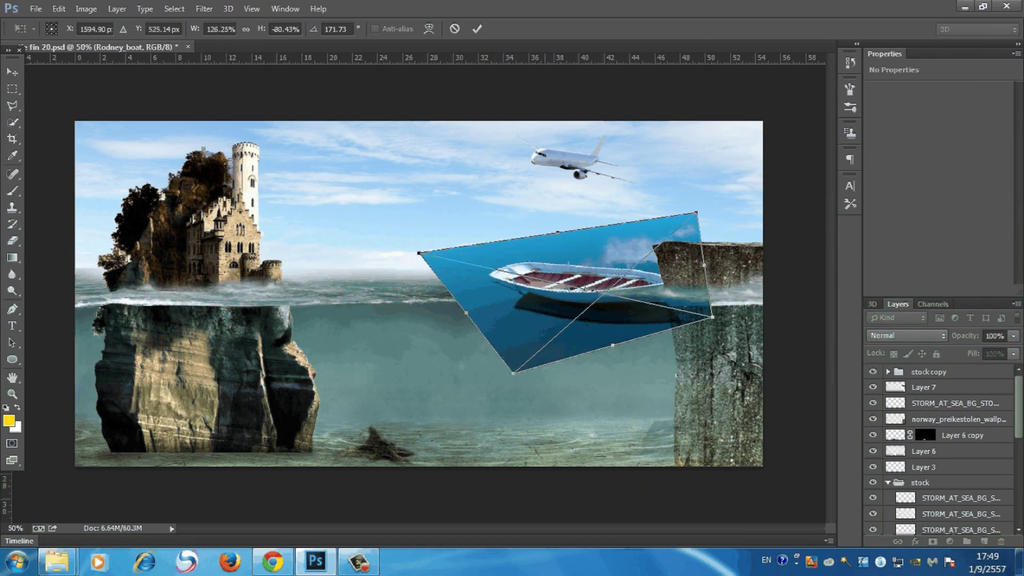
Warp the boat photo's top-left and apply the warp.
right_click(611, 314)
click(645, 434)
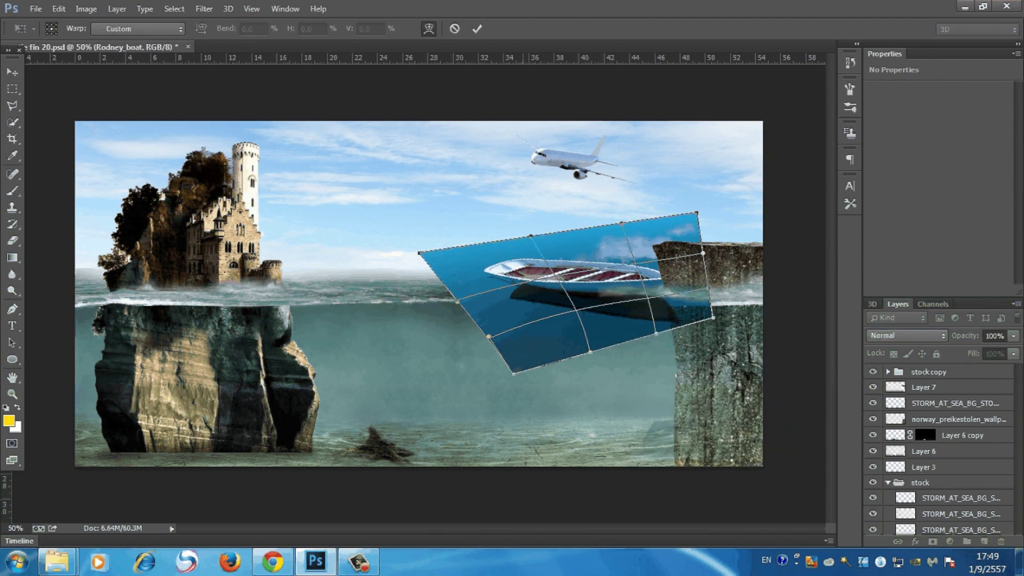
drag(531, 245, 526, 249)
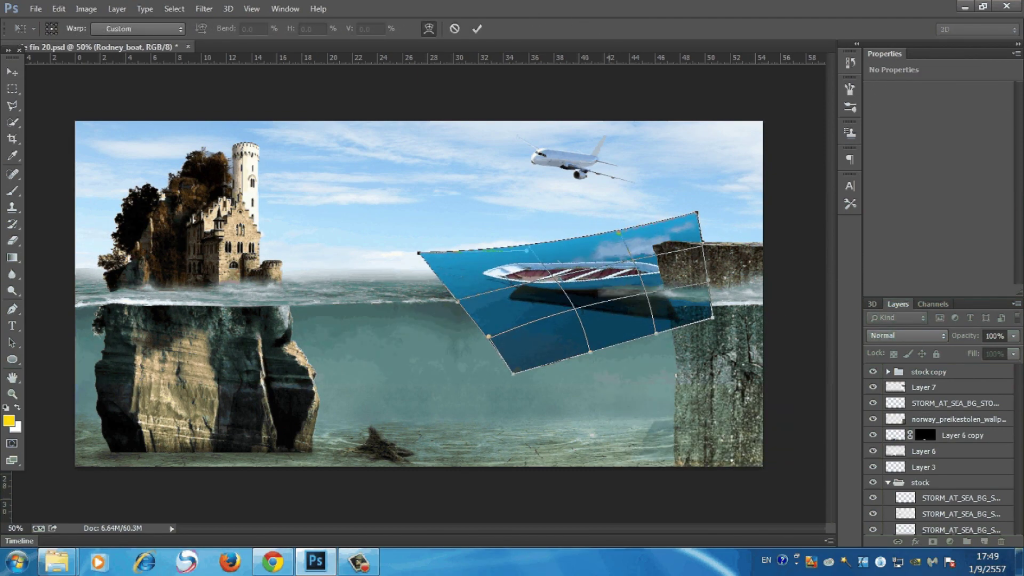
key(Return)
key(ctrl+plus)
Rasterize the boat layer and delete the blue background areas with the Magic Wand.
click(645, 253)
click(371, 394)
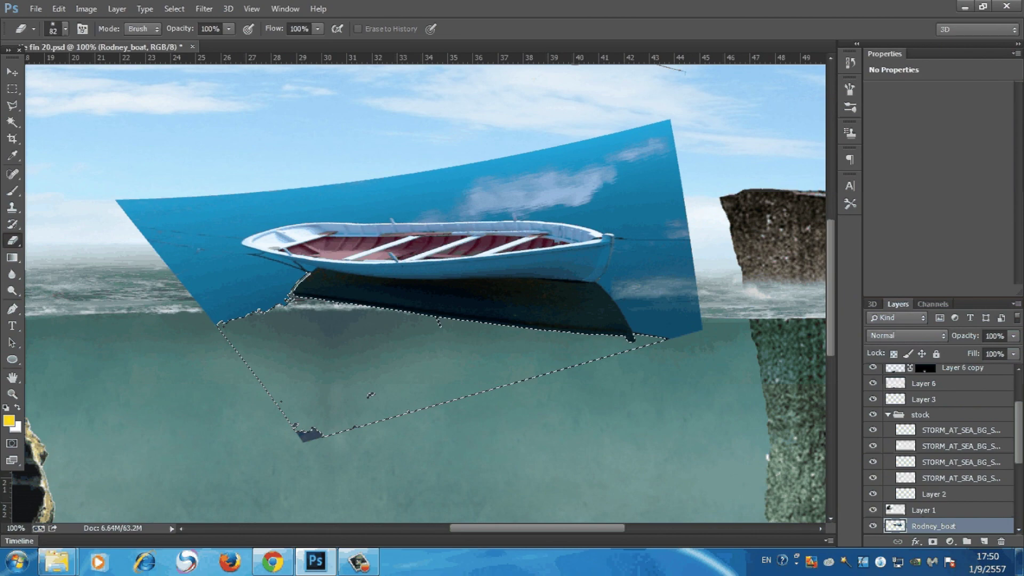
key(Delete)
click(533, 171)
key(Delete)
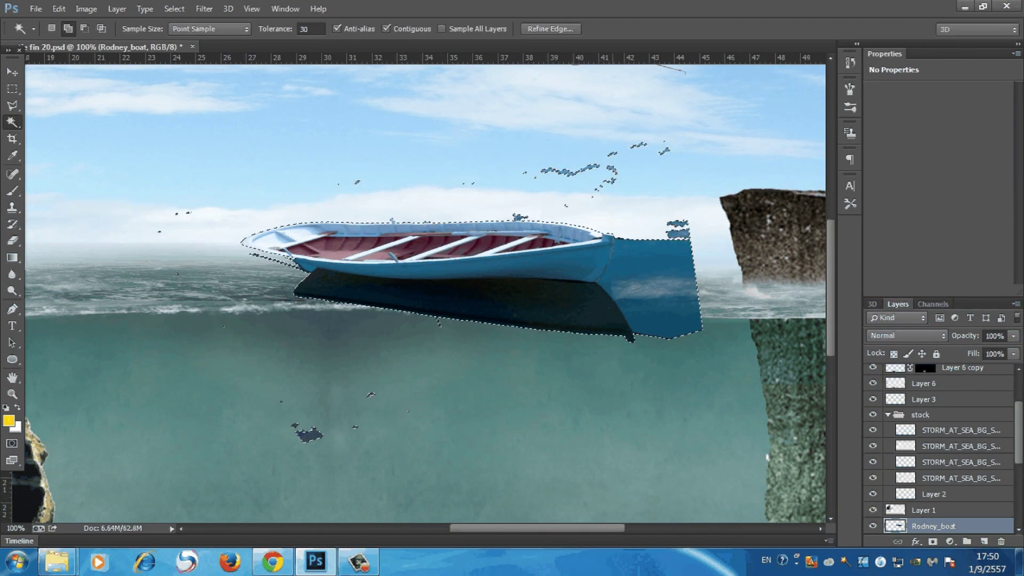
Outline the boat with a Pen path and delete the leftover background around it.
key(p)
key(ctrl+d)
scroll(580, 229, up, 1)
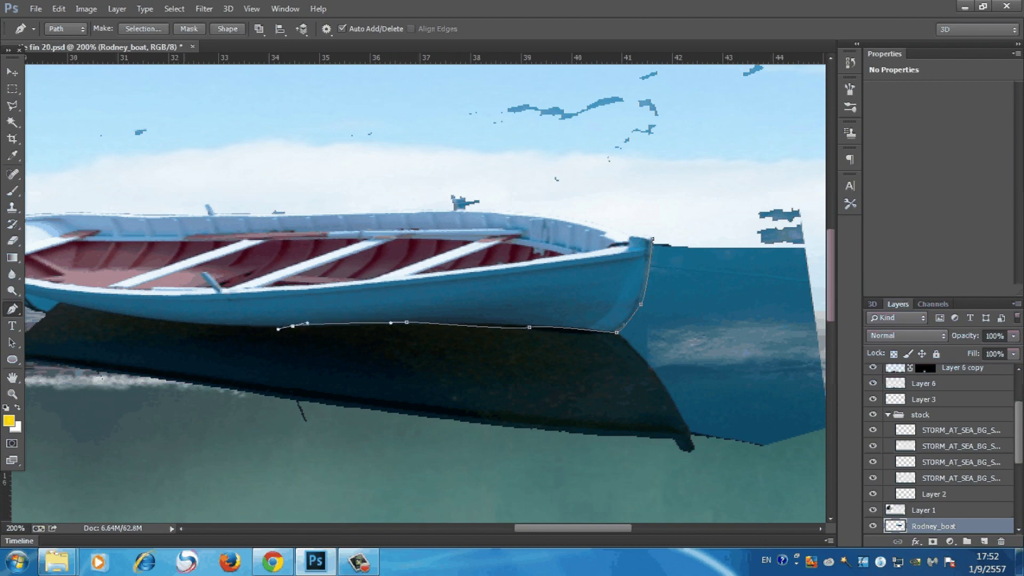
key(ctrl+minus)
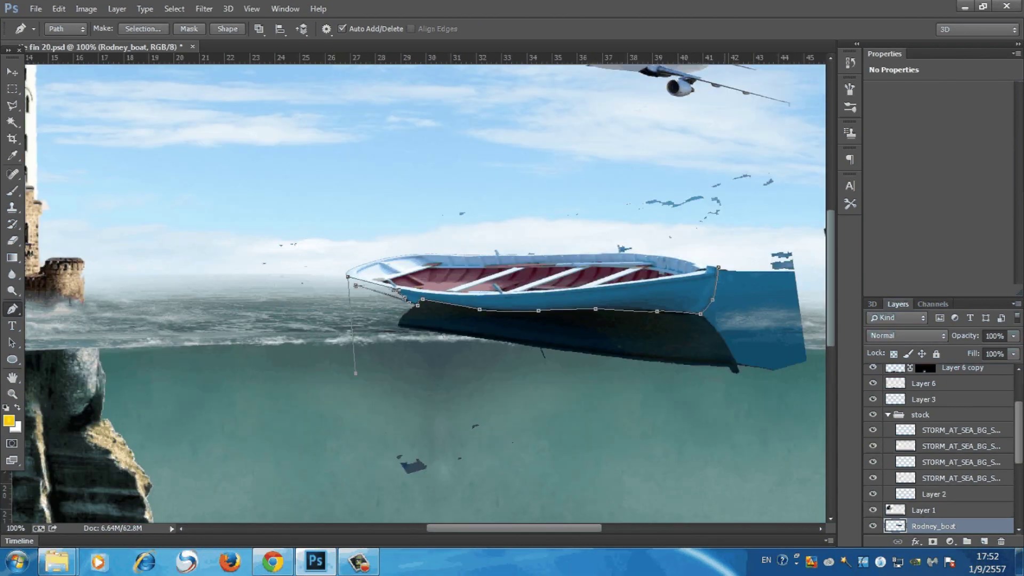
scroll(810, 407, right, 5)
key(ctrl+plus)
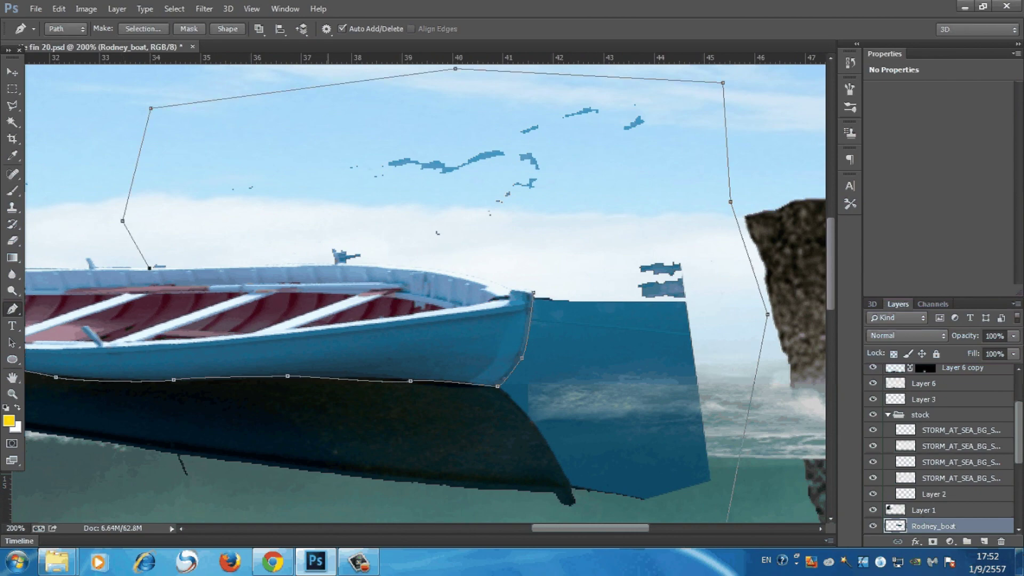
right_click(529, 209)
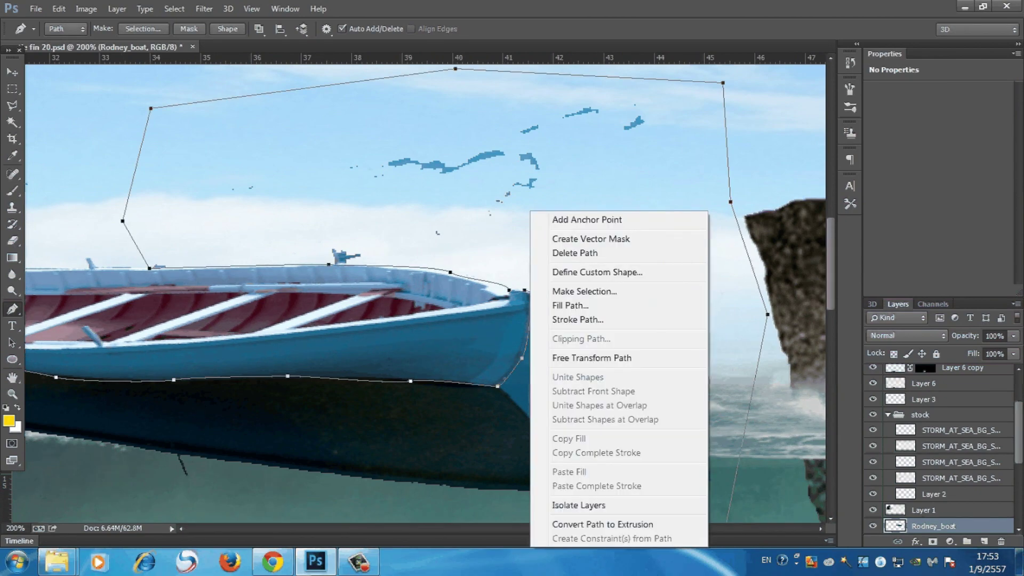
click(571, 292)
key(Return)
key(ctrl+minus)
key(ctrl+d)
Shrink and warp the boat so it floats on the waves.
key(e)
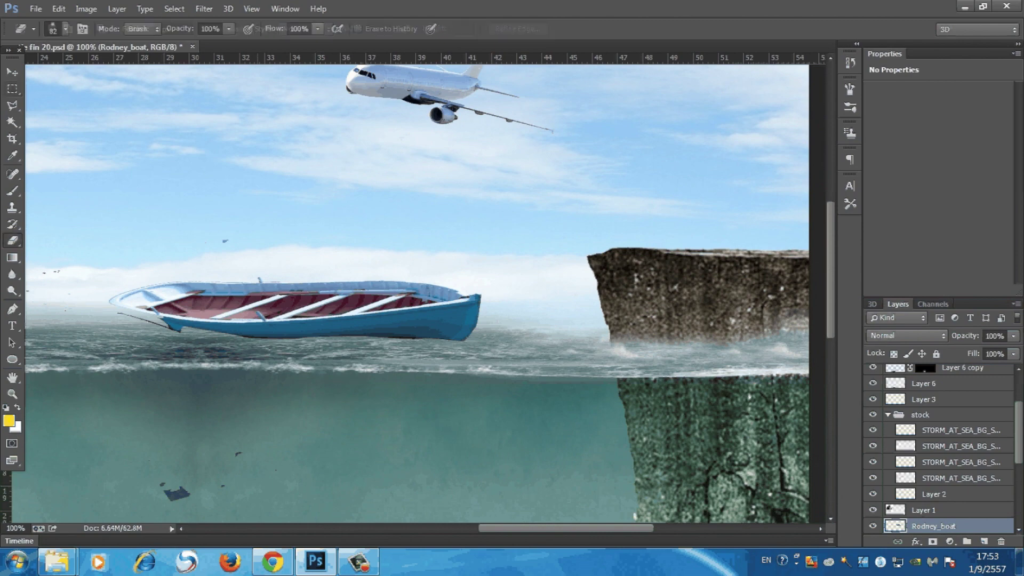
key(ctrl+minus)
click(65, 29)
key(Return)
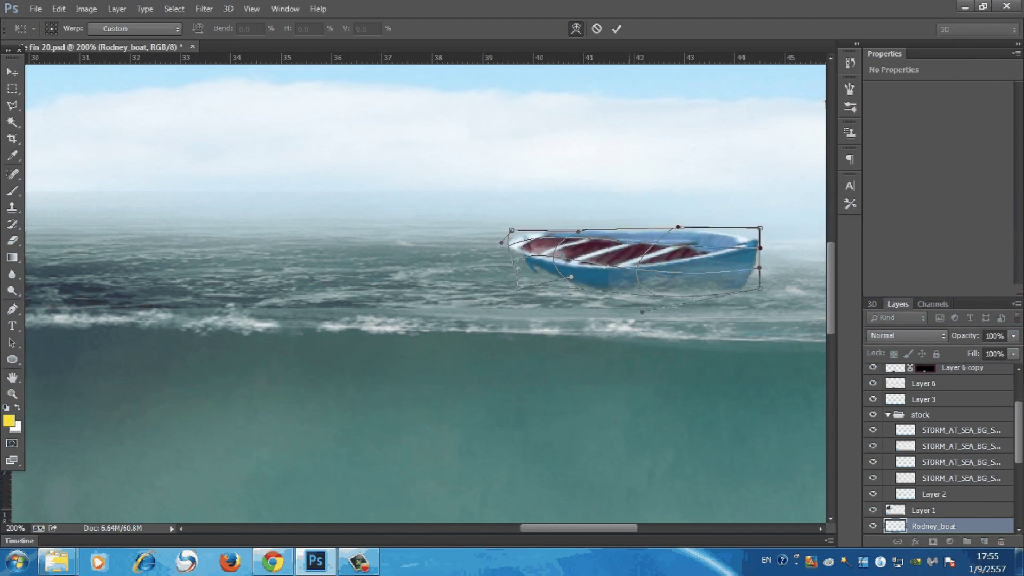
key(Return)
key(ctrl+minus)
key(ctrl+minus)
key(ctrl+minus)
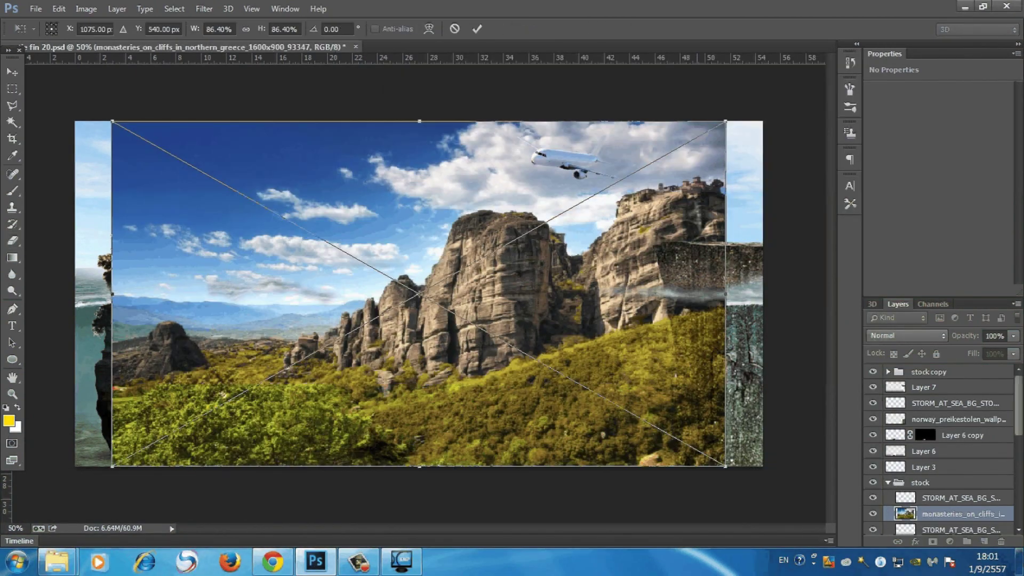
Place the monastery photo slightly right and delete its left part.
drag(418, 293, 445, 286)
click(477, 28)
click(12, 241)
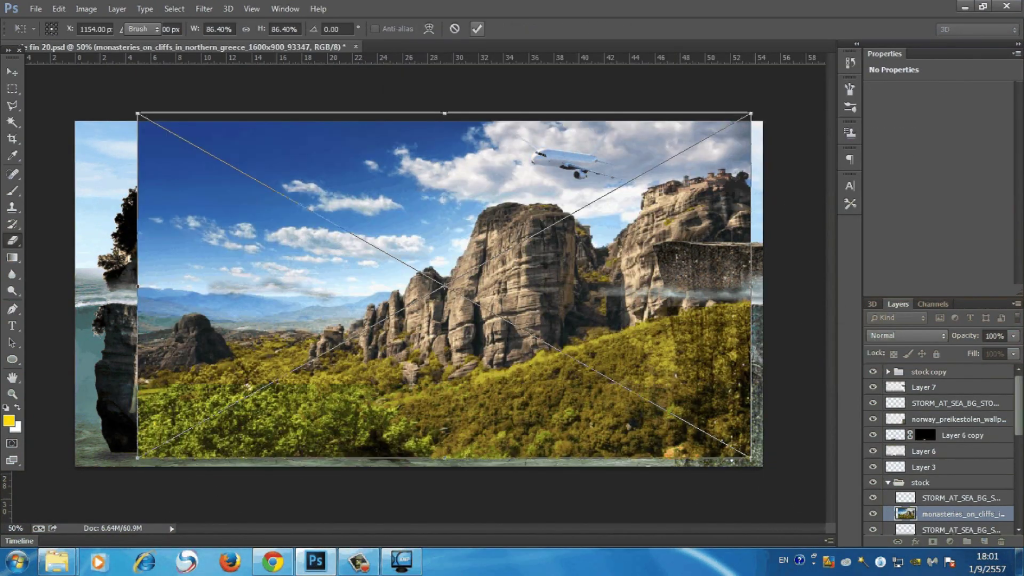
key(m)
drag(101, 122, 447, 466)
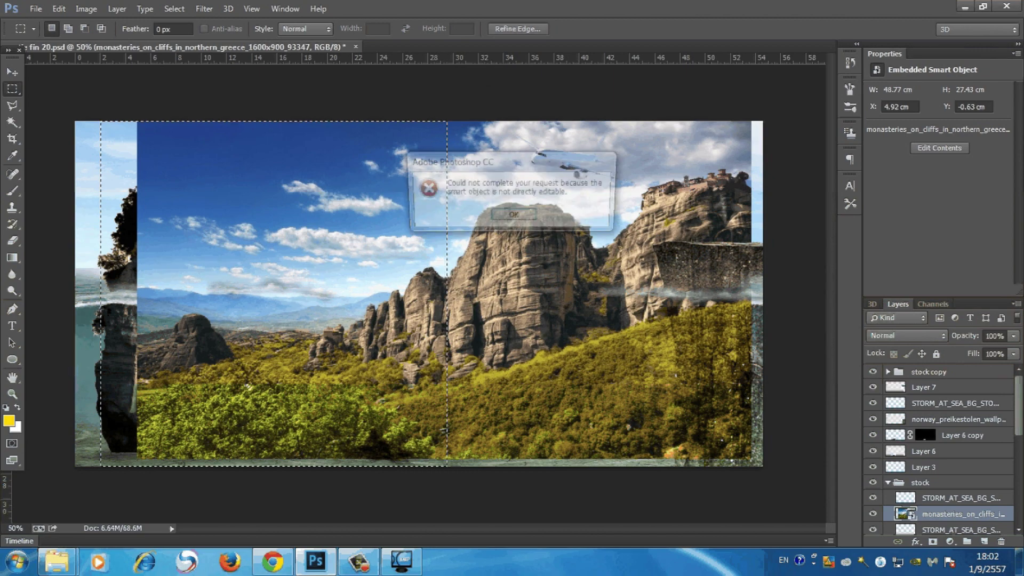
key(Delete)
key(m)
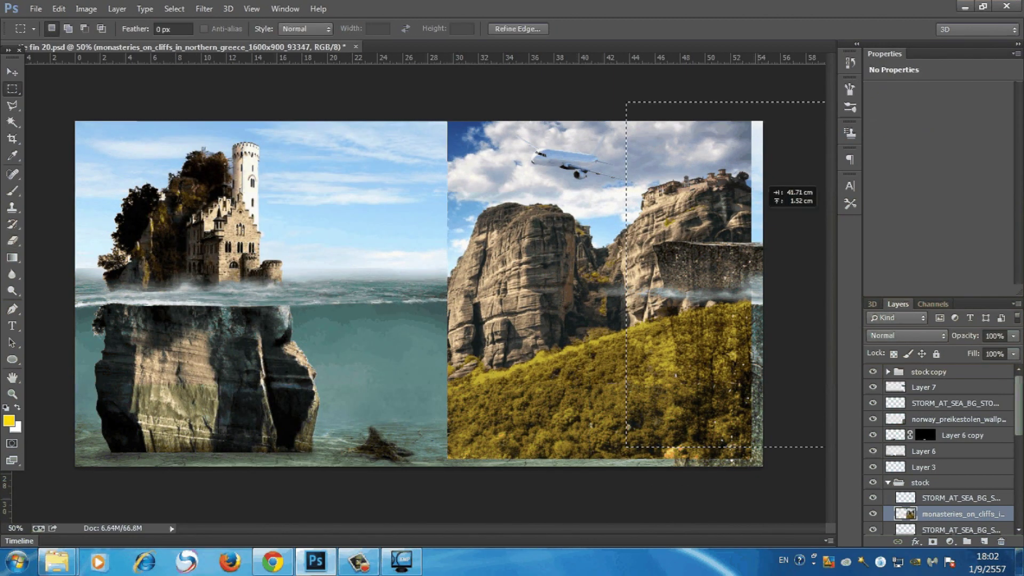
Delete the forest strips along the bottom and right of the monastery photo.
drag(626, 343, 805, 133)
drag(693, 148, 763, 173)
drag(608, 372, 606, 377)
key(Delete)
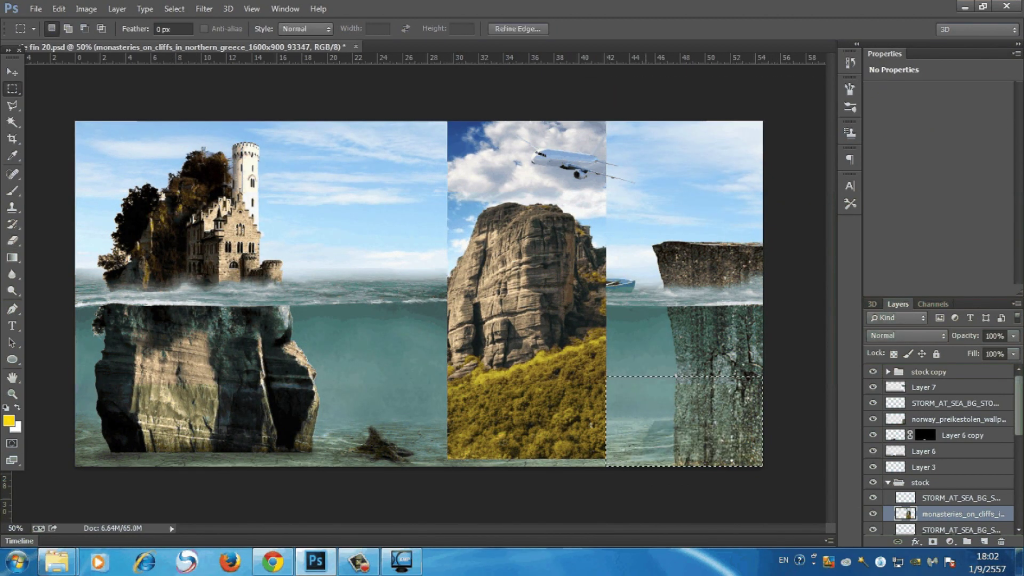
key(Delete)
mouse_move(613, 460)
mouse_down()
mouse_move(445, 410)
mouse_move(613, 349)
mouse_up()
key(Delete)
drag(391, 326, 656, 396)
key(Delete)
Lower the cliff panel into the water and delete its sky with the Magic Wand.
drag(775, 149, 786, 238)
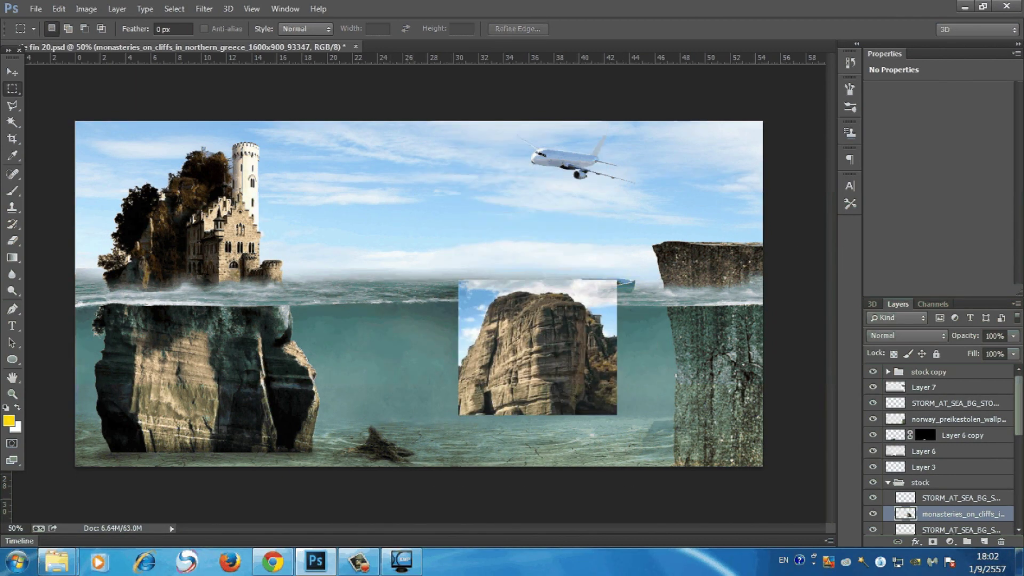
key(w)
shift+click(472, 299)
shift+click(496, 279)
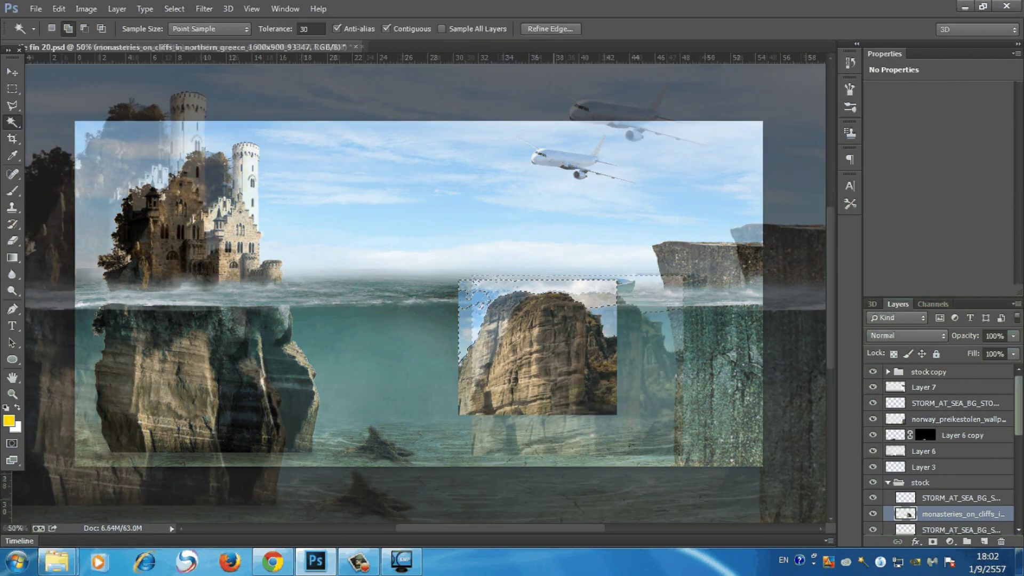
key(ctrl+plus)
key(Delete)
key(ctrl+d)
key(e)
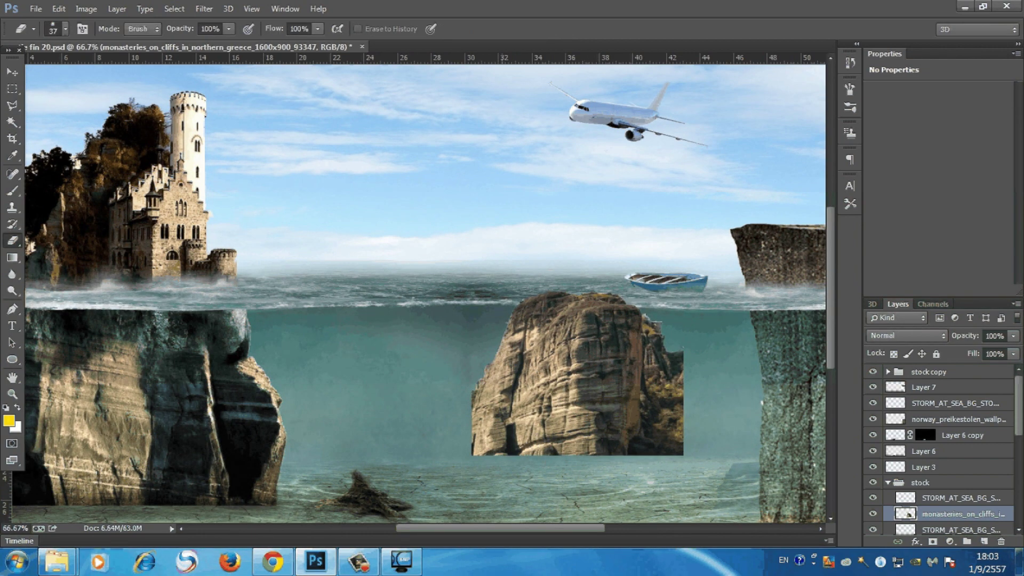
key(ctrl+minus)
Move the rock to the right edge underwater, bring its layer to the top, and enlarge the eraser.
key(v)
drag(599, 377, 746, 377)
key(ctrl+shift+bracketright)
key(e)
click(33, 29)
click(33, 29)
drag(85, 80, 114, 80)
key(Return)
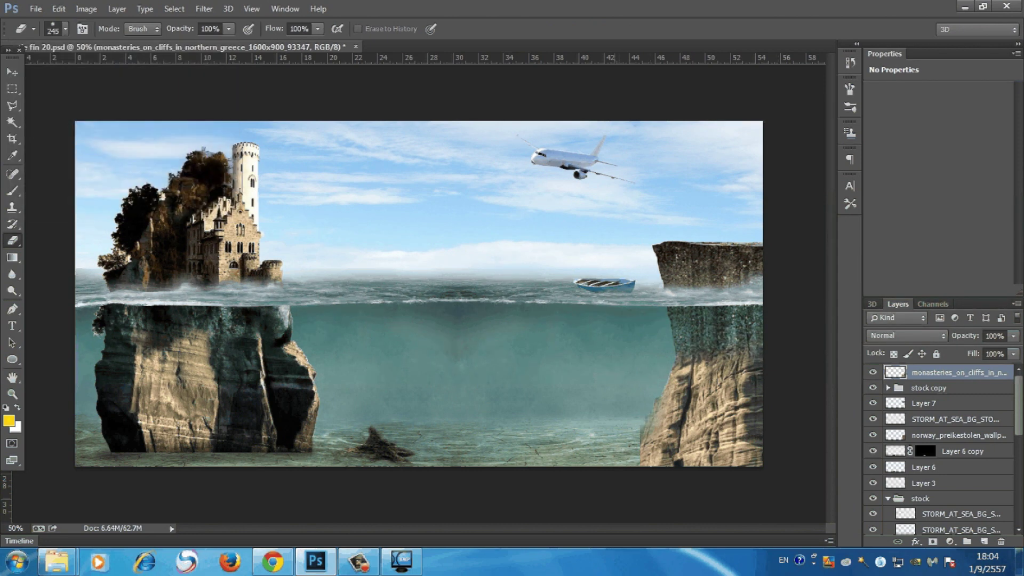
Distort the underwater rock's left edge toward the water and nudge it right.
key(ctrl+t)
right_click(717, 193)
click(747, 259)
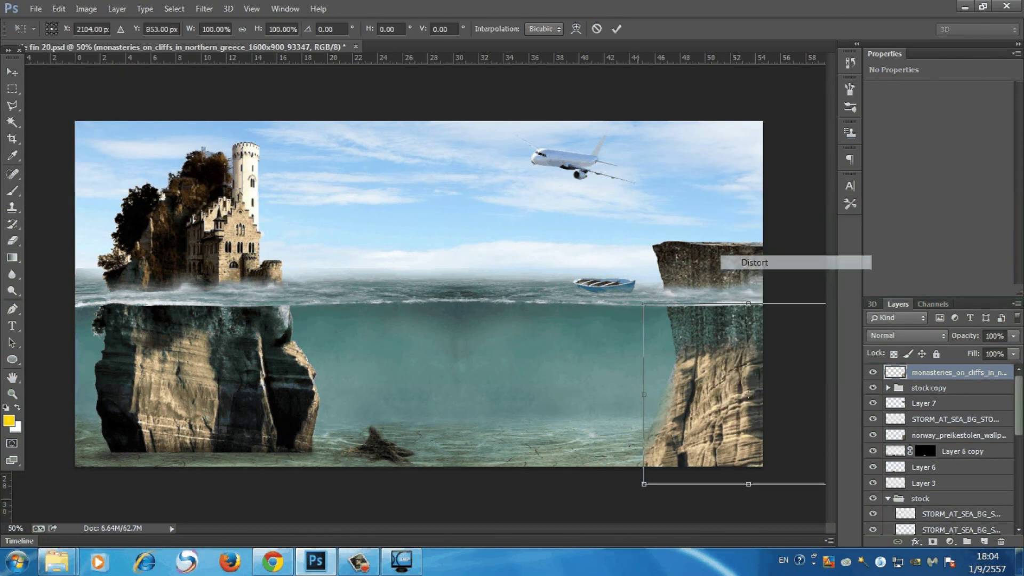
mouse_move(644, 302)
mouse_down()
mouse_move(592, 300)
mouse_move(618, 299)
mouse_up()
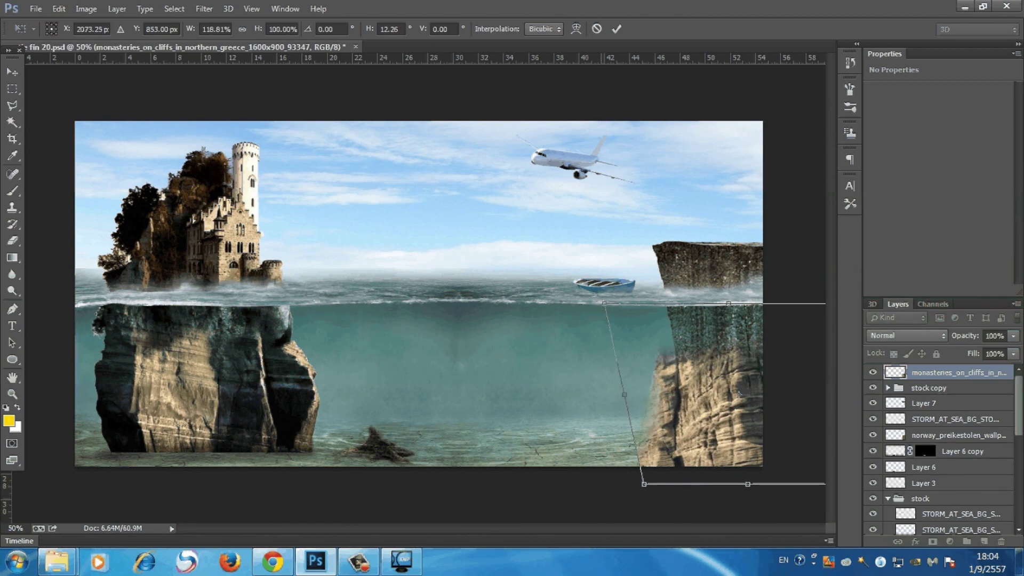
key(Return)
drag(688, 413, 695, 413)
Skew and flip the rock, stretch its lower-left corner outward, and commit.
key(ctrl+t)
right_click(663, 142)
click(688, 199)
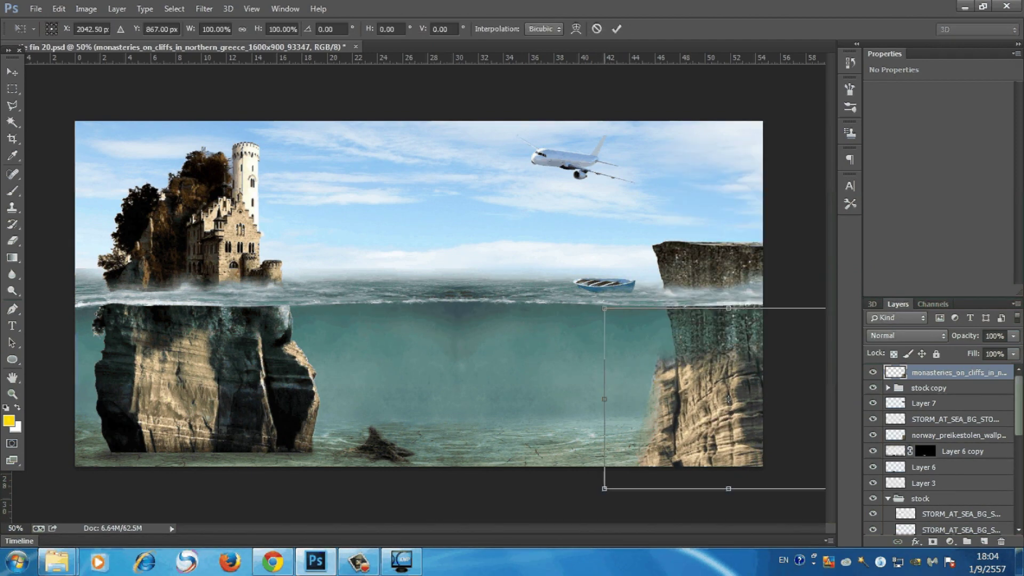
drag(629, 320, 565, 326)
right_click(657, 206)
click(706, 399)
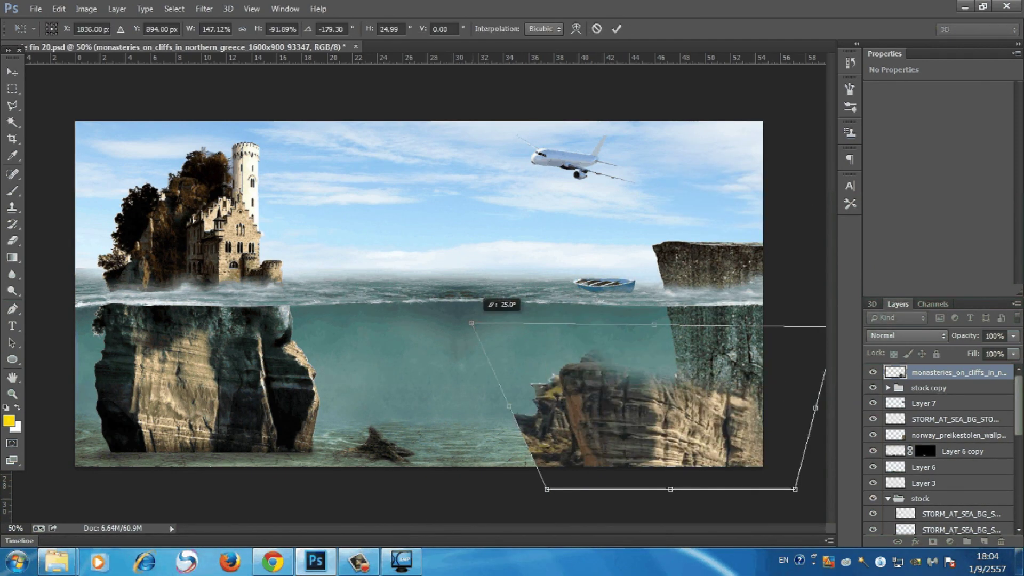
drag(599, 478, 558, 479)
right_click(401, 560)
drag(668, 394, 678, 393)
key(Return)
Move a rectangular part of the rock upward, then shift the rock layer into place.
key(m)
drag(532, 300, 656, 466)
mouse_move(618, 387)
mouse_down()
mouse_move(627, 279)
mouse_move(627, 292)
mouse_up()
key(ctrl+d)
key(v)
key(ctrl+t)
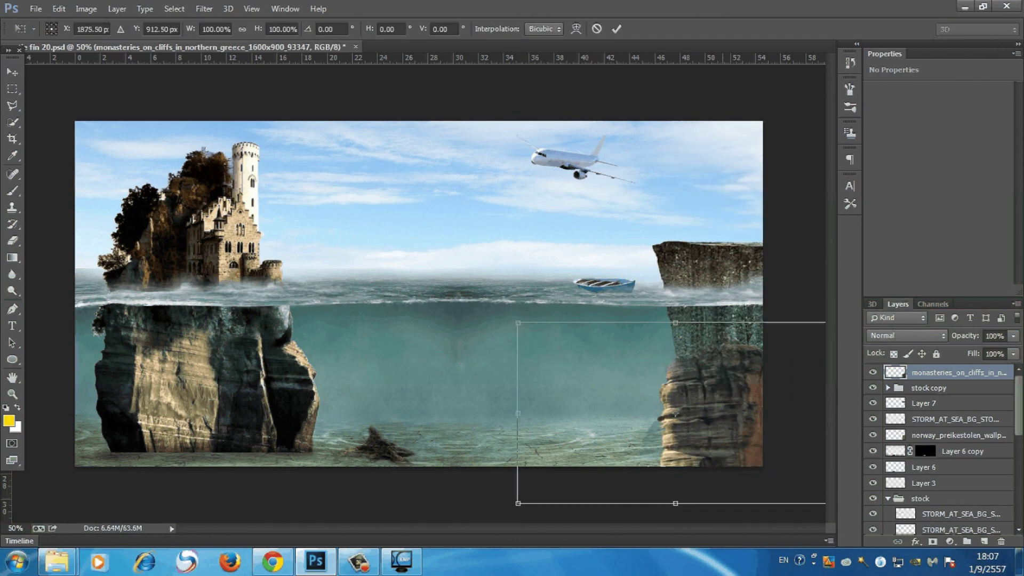
drag(661, 418, 681, 437)
key(Return)
Apply Brightness/Contrast to the rock layer and set its blend mode to Hard Light.
key(e)
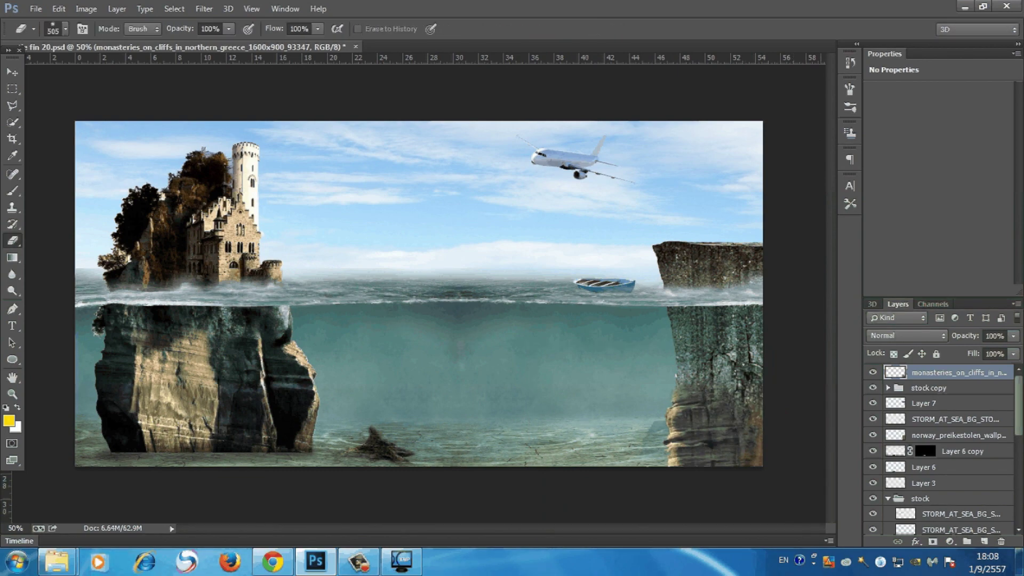
key(v)
click(86, 9)
click(114, 80)
click(647, 174)
click(906, 335)
click(883, 225)
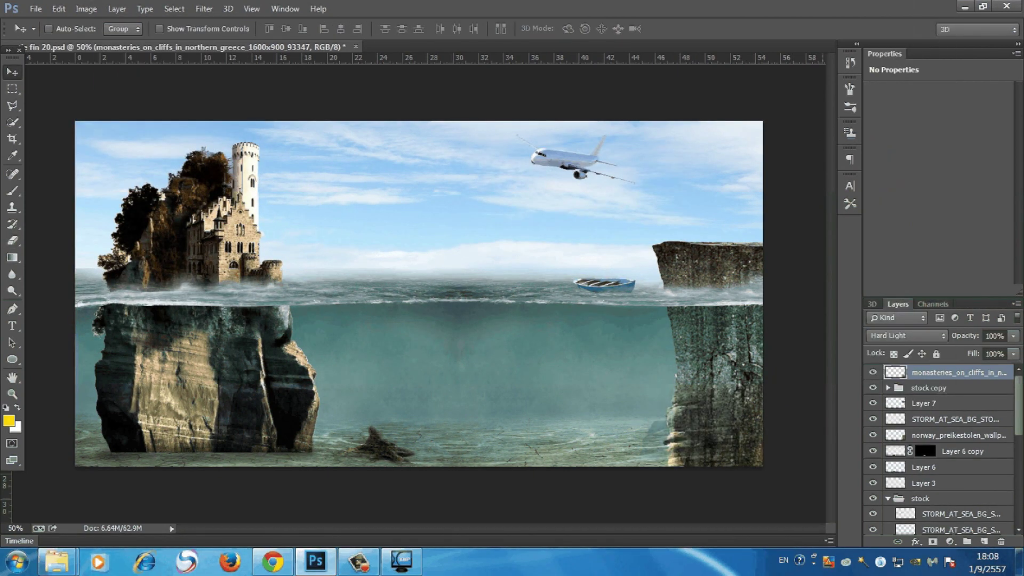
Skew and widen the layer, then position it beside the right cliff.
key(ctrl+t)
key(ctrl+minus)
drag(483, 448, 454, 459)
drag(692, 450, 701, 455)
click(617, 29)
key(ctrl+plus)
drag(712, 400, 715, 406)
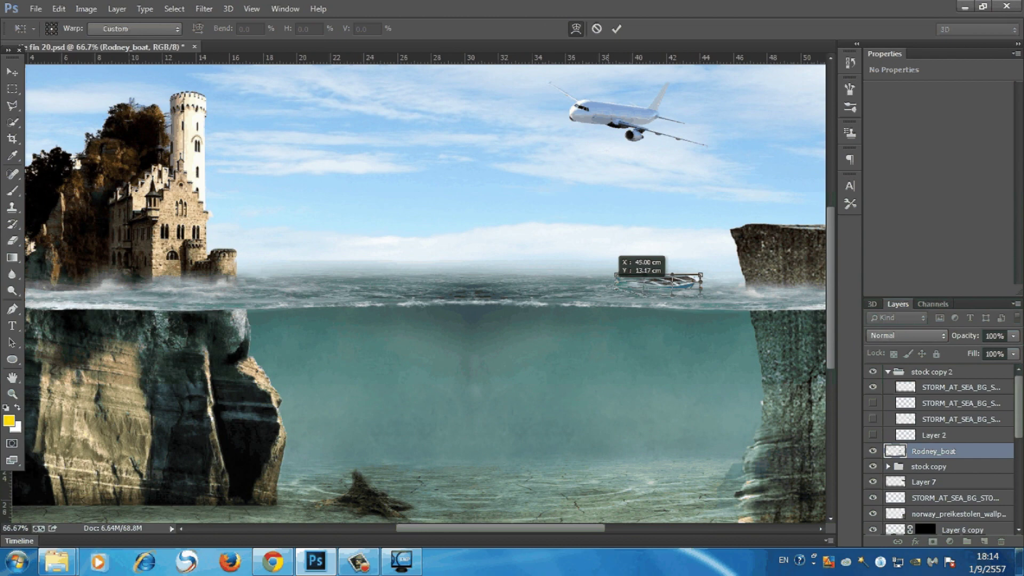
Tilt the boat slightly with Free Transform.
right_click(658, 286)
click(686, 327)
drag(693, 298, 699, 306)
key(Return)
key(ctrl+minus)
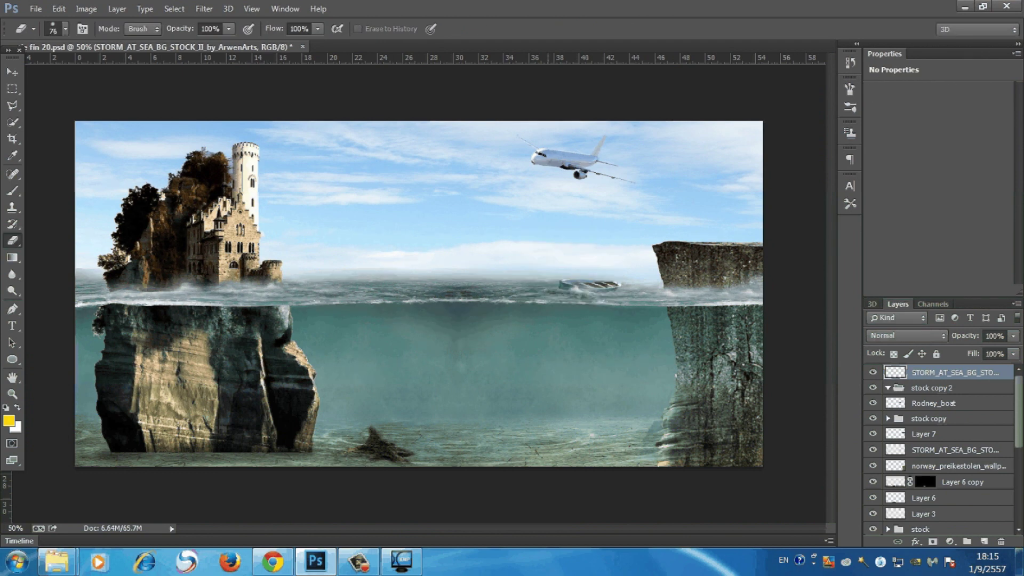
Duplicate the sea wave layer, flip it horizontally, and scale it around the boat.
key(ctrl+j)
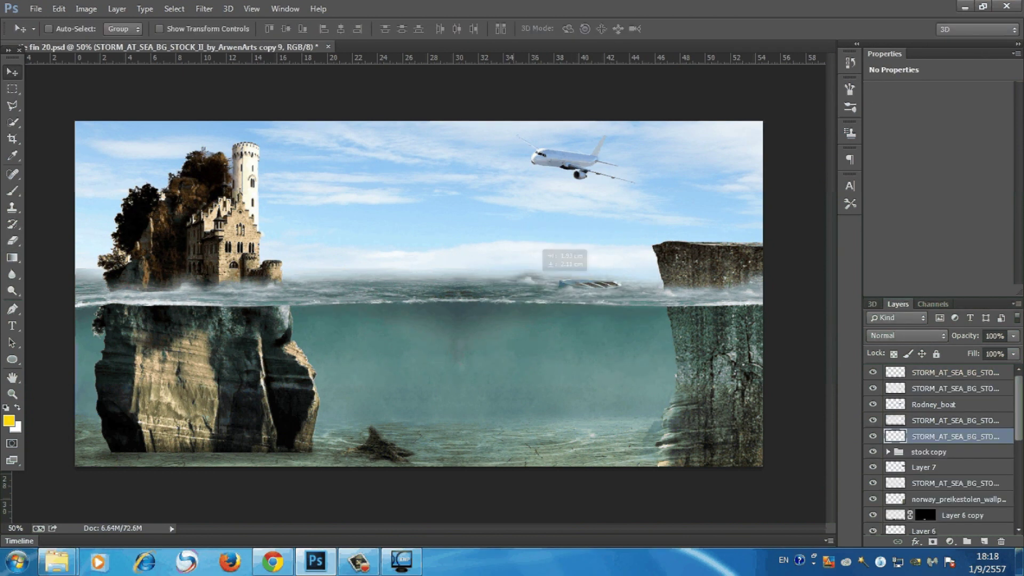
key(ctrl+t)
right_click(534, 275)
click(583, 468)
drag(533, 267, 581, 276)
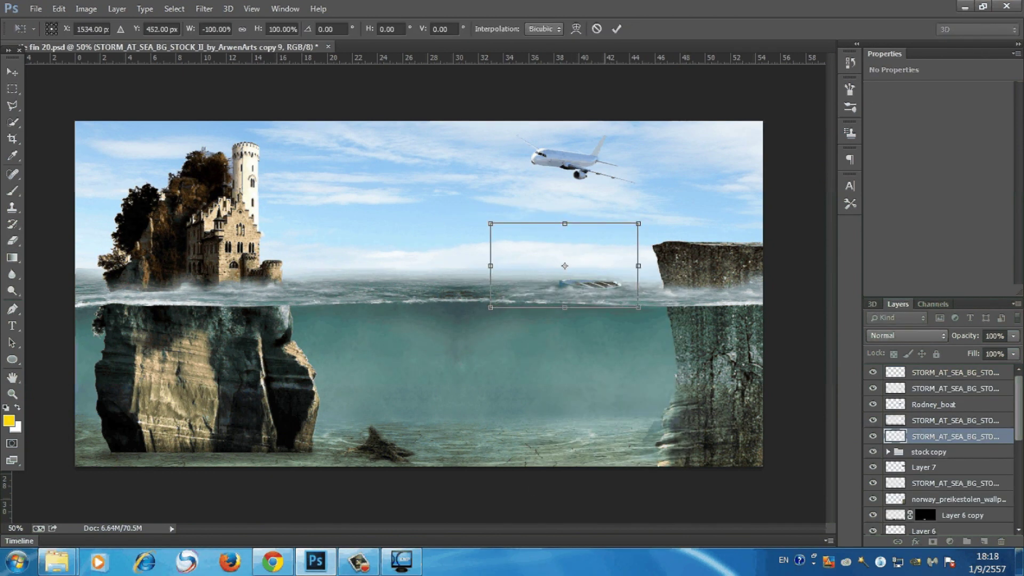
drag(494, 222, 475, 213)
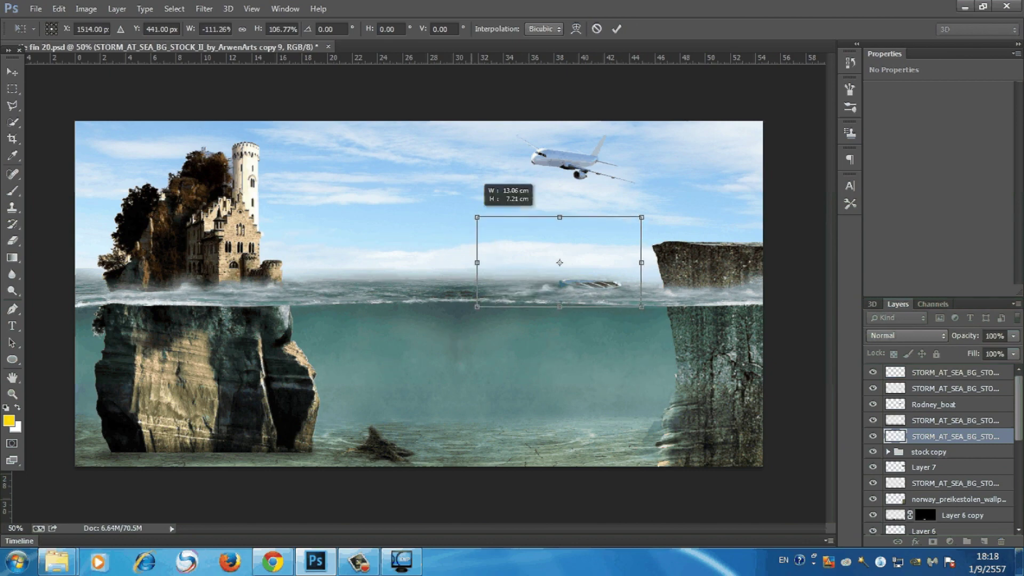
key(Return)
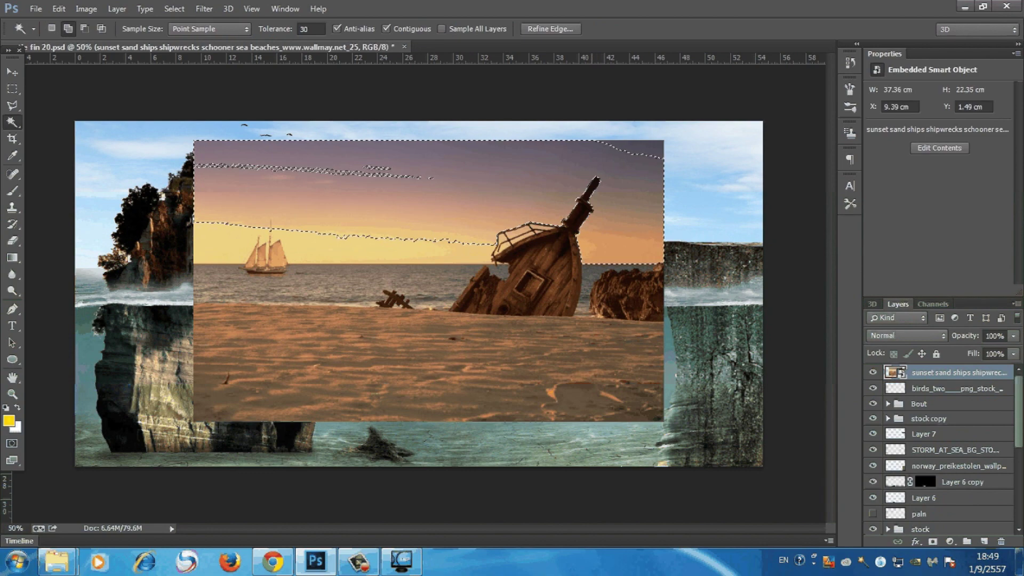
Erase the sand around the shipwreck and select the area around the wreck.
key(e)
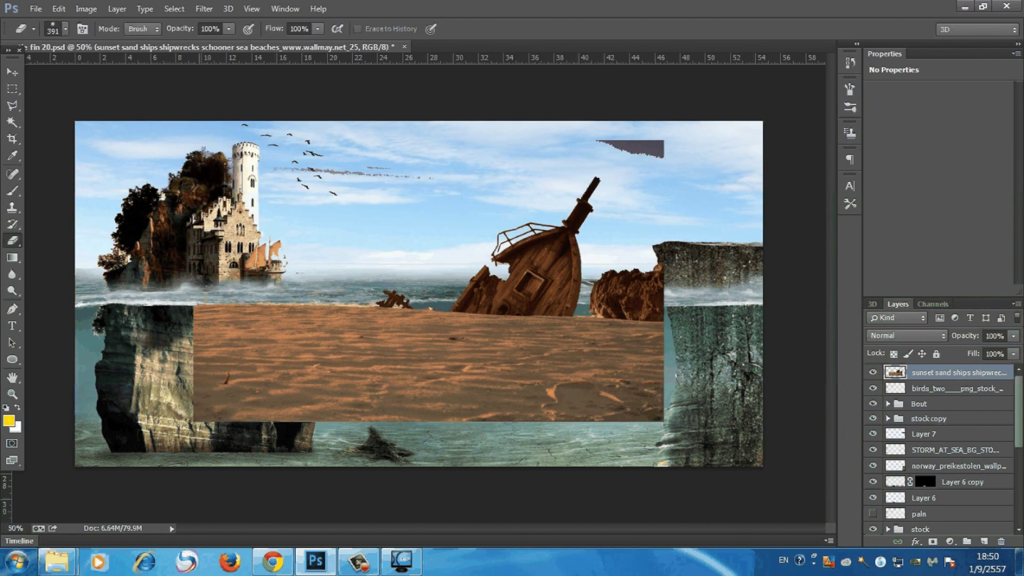
mouse_move(224, 362)
mouse_down()
mouse_move(598, 384)
mouse_move(662, 299)
mouse_up()
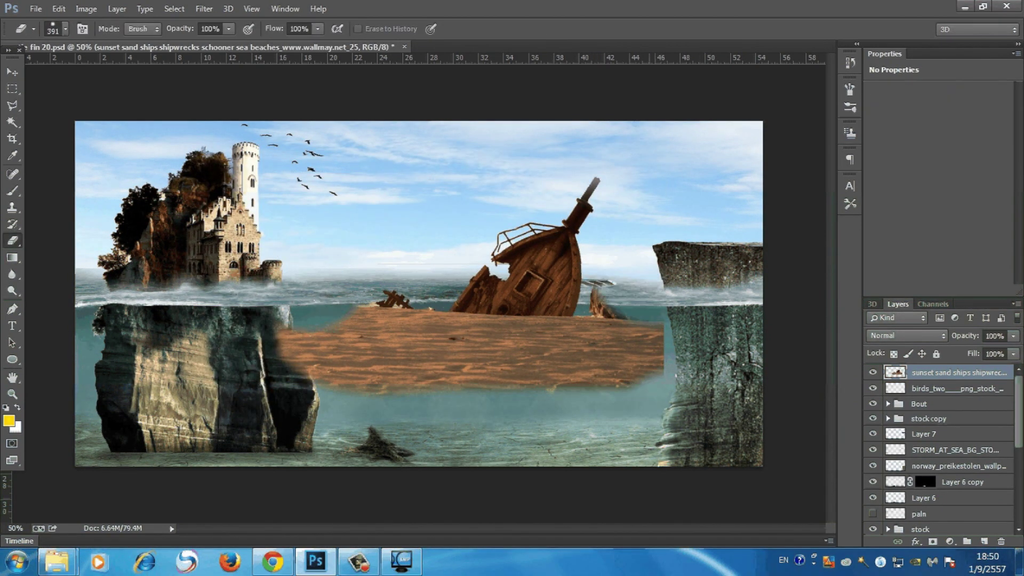
key(m)
drag(588, 281, 628, 315)
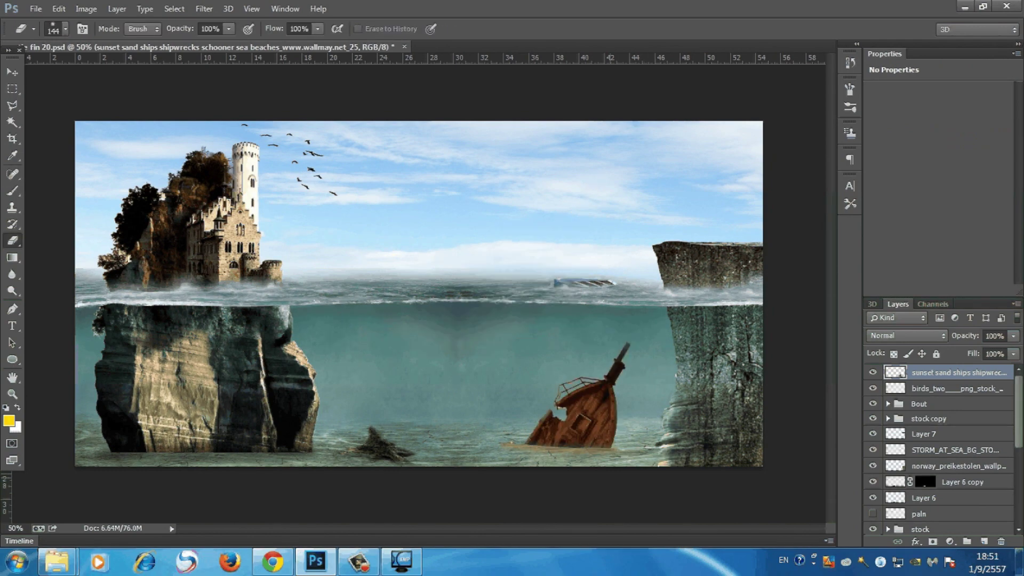
Colour-match the wreck with Vibrance, Brightness/Contrast and Color Balance adjustments.
key(ctrl+m)
click(85, 9)
click(390, 112)
key(Return)
click(86, 9)
click(299, 40)
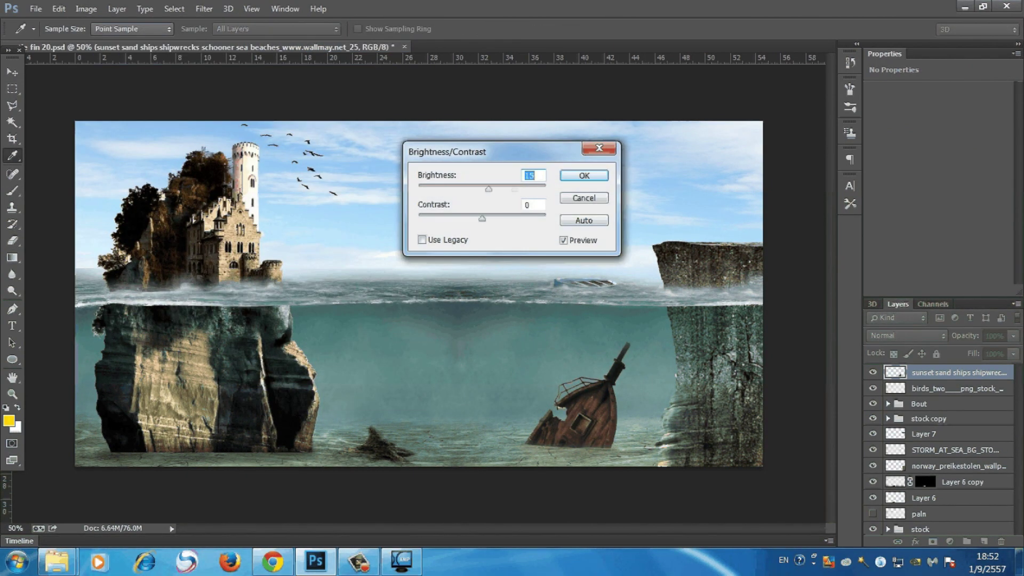
click(584, 175)
click(86, 9)
click(343, 142)
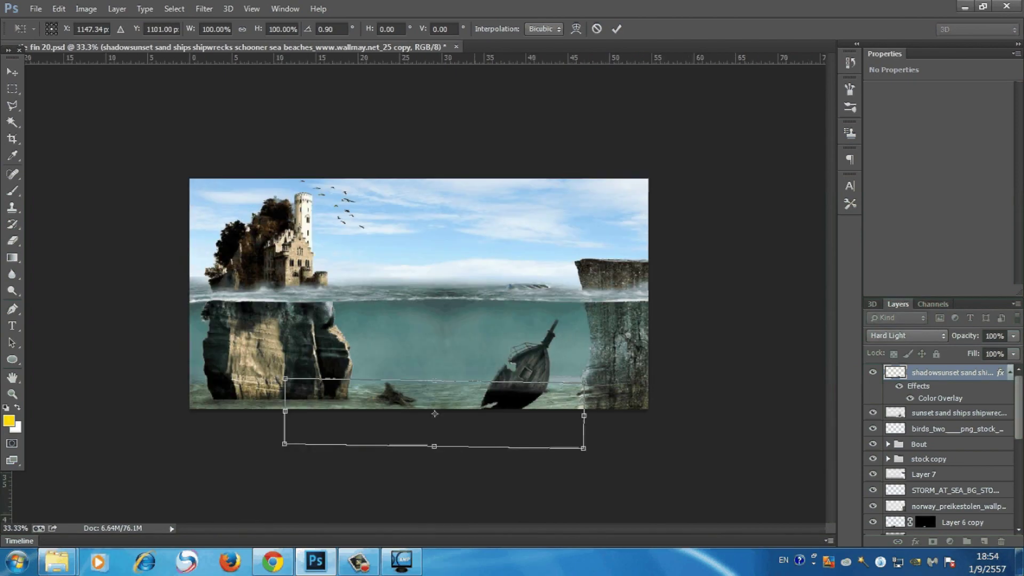
Place the shadow beneath the shipwreck at 48% opacity and soften it with Gaussian blur.
drag(442, 473, 442, 459)
key(Return)
click(1013, 336)
drag(1013, 351, 980, 351)
click(204, 9)
click(442, 288)
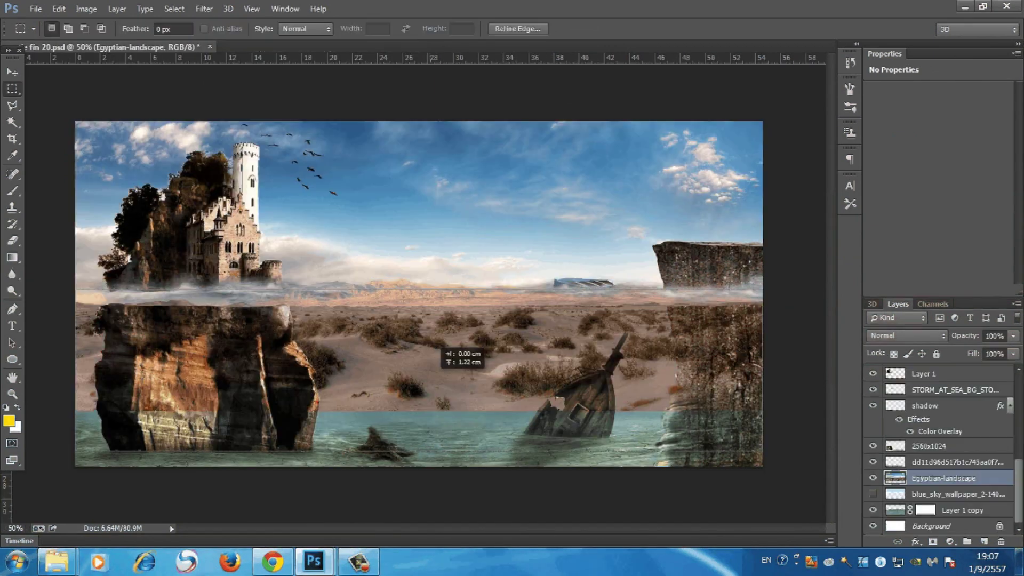
Delete the selected desert, erase leftovers, and lower the layer about 2.4 cm.
key(Delete)
key(e)
key(Return)
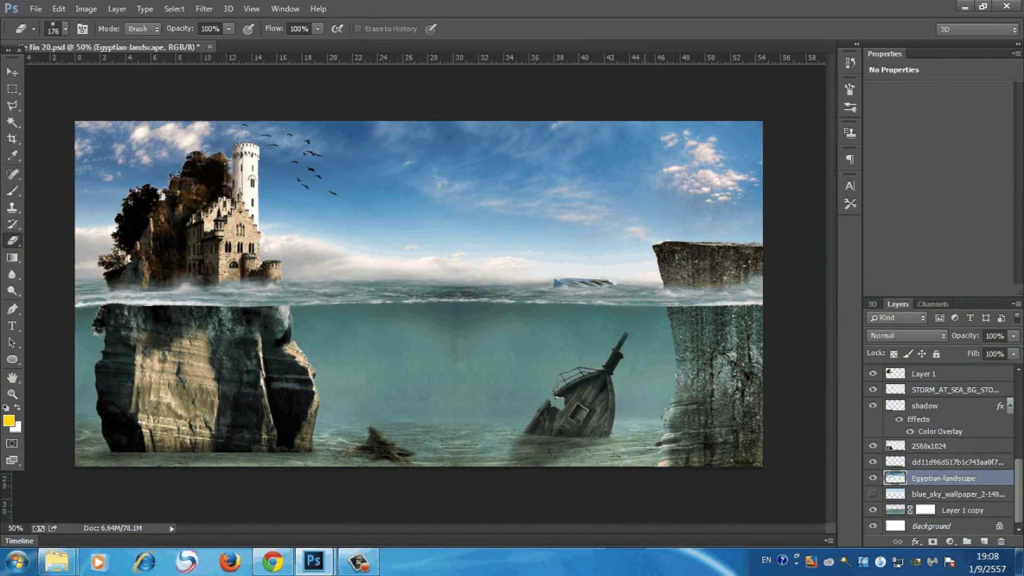
key(ctrl+t)
drag(445, 322, 446, 352)
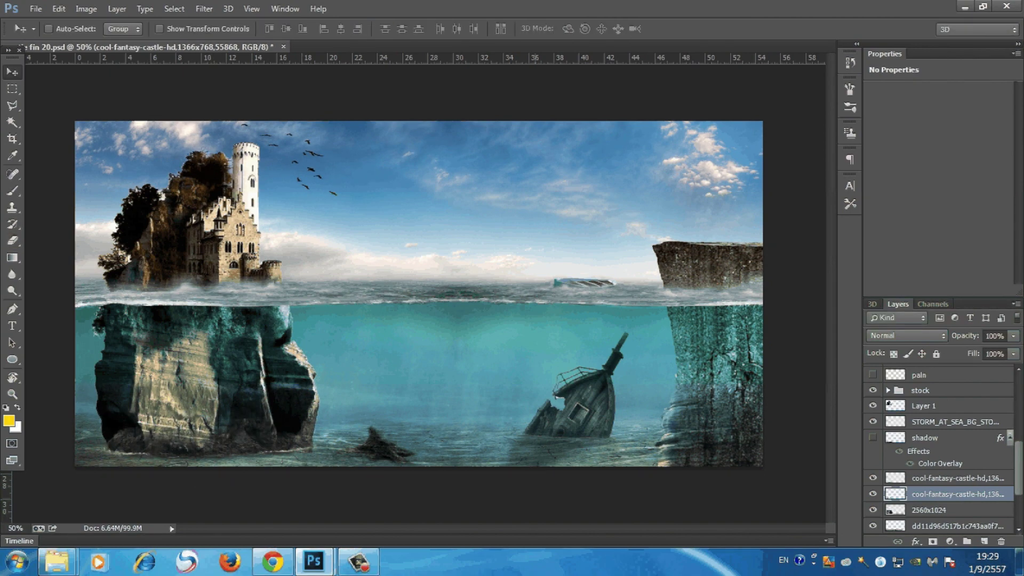
Apply the hue/saturation change and a Color Balance shift toward cyan.
key(Return)
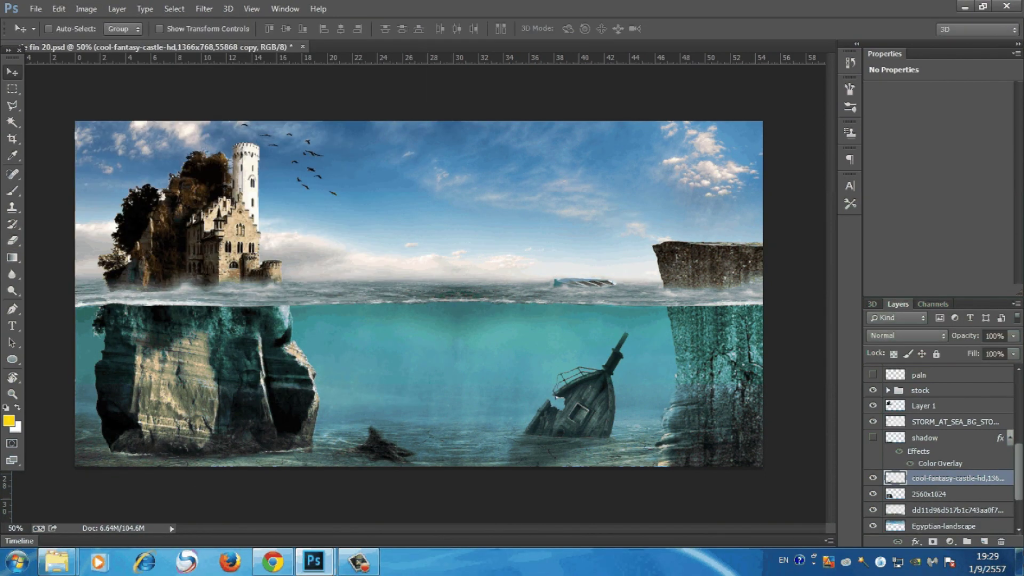
key(ctrl+b)
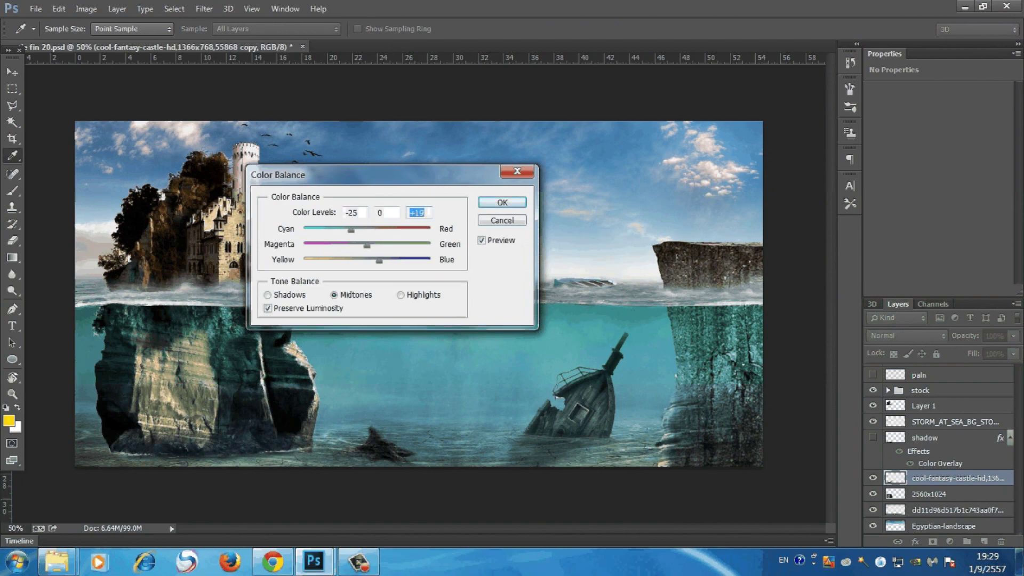
key(Return)
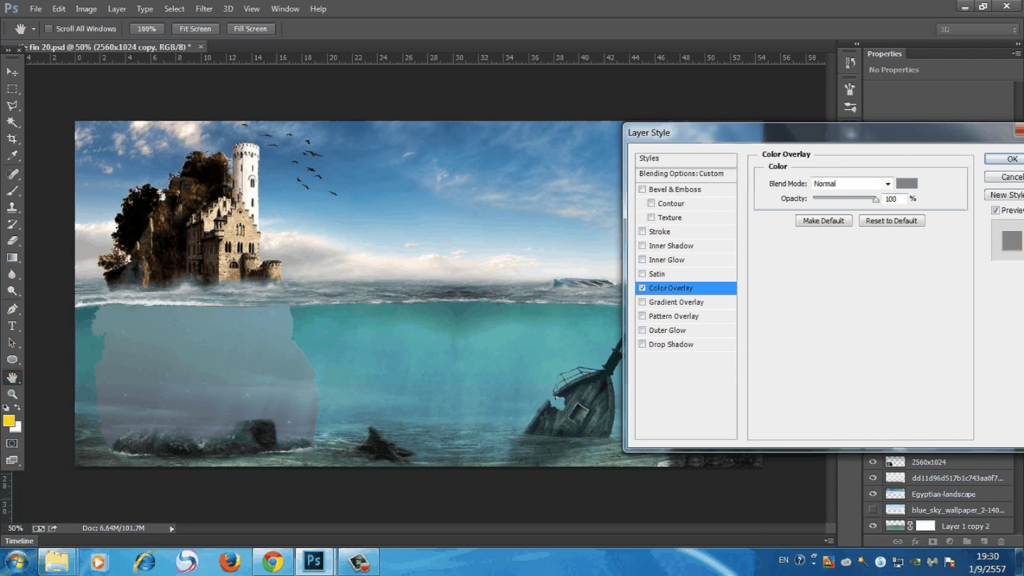
Skew the grey overlay's bottom edge sideways and lower its opacity to 21%.
right_click(249, 168)
click(291, 229)
drag(155, 452, 93, 473)
key(Return)
drag(1013, 335, 961, 351)
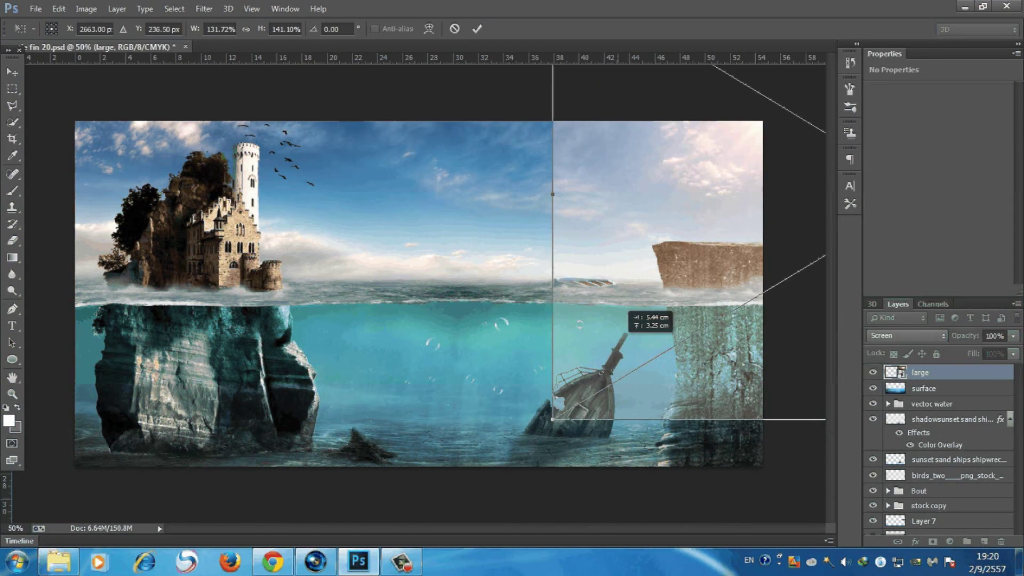
Commit the light-ray layer and set up a soft Eraser brush for its edges.
key(Return)
key(e)
click(65, 29)
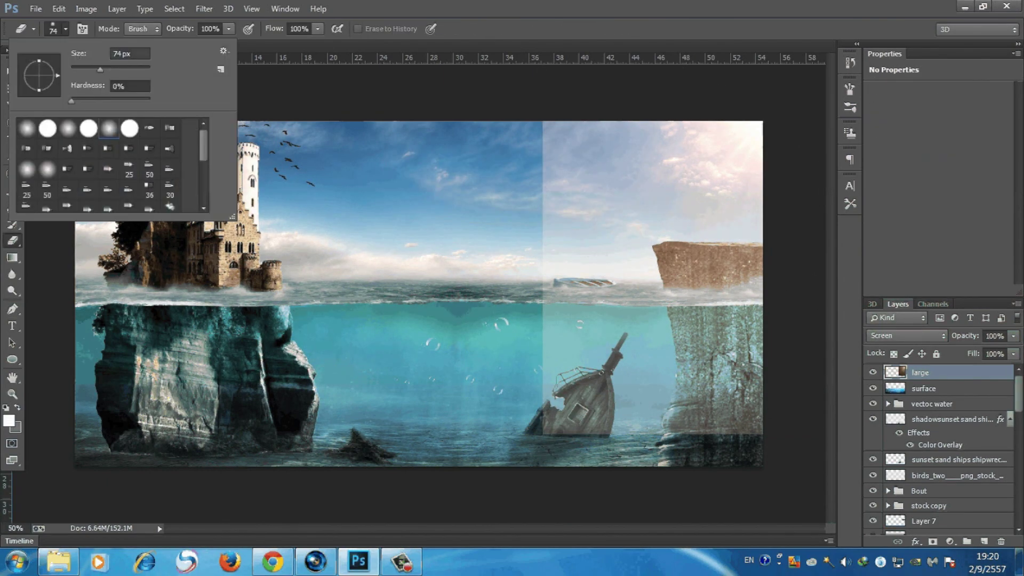